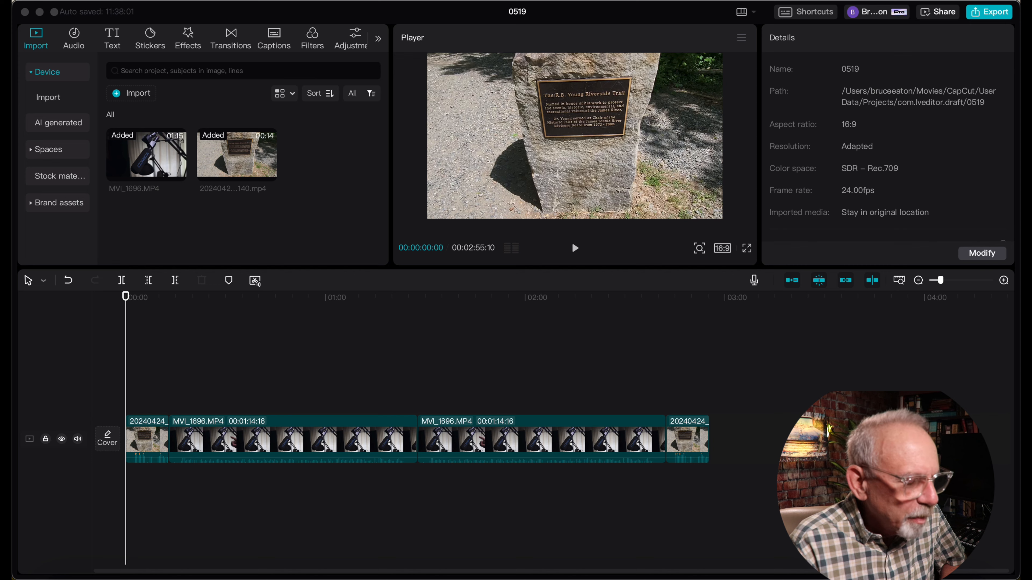
- Keyframe the opening plaque clip's Transform at its start, and at 00:00:04:00 set scale to 289% and position to X -377, Y -1041
{"action": "left_click", "coordinate": [151, 436]}
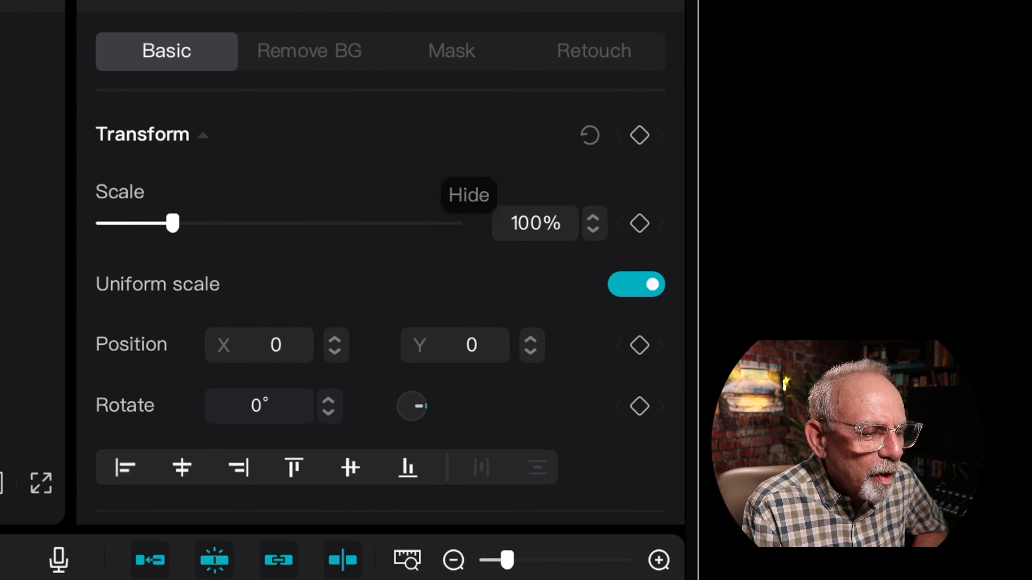
{"action": "left_click", "coordinate": [641, 136]}
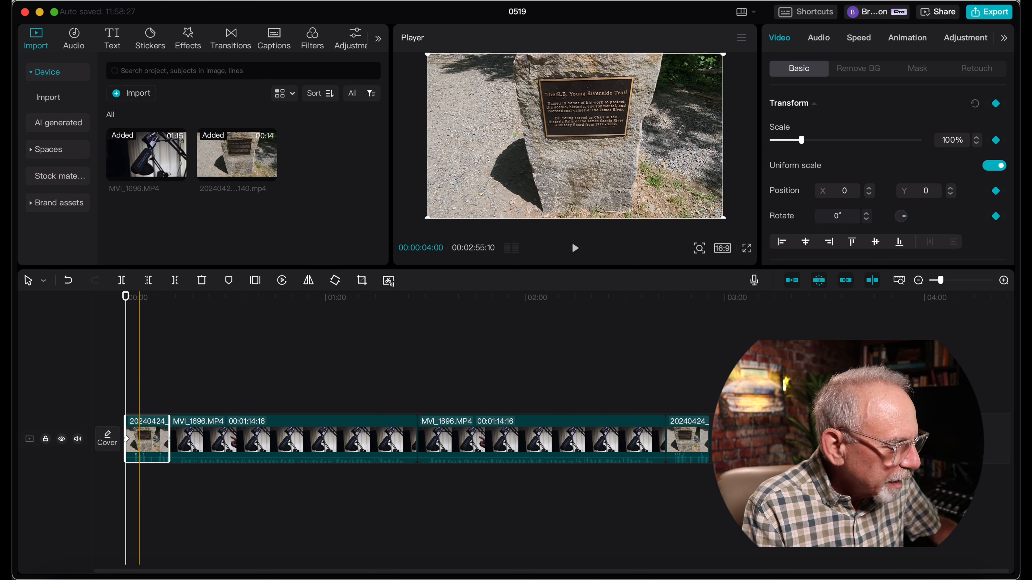
{"action": "left_click", "coordinate": [139, 386]}
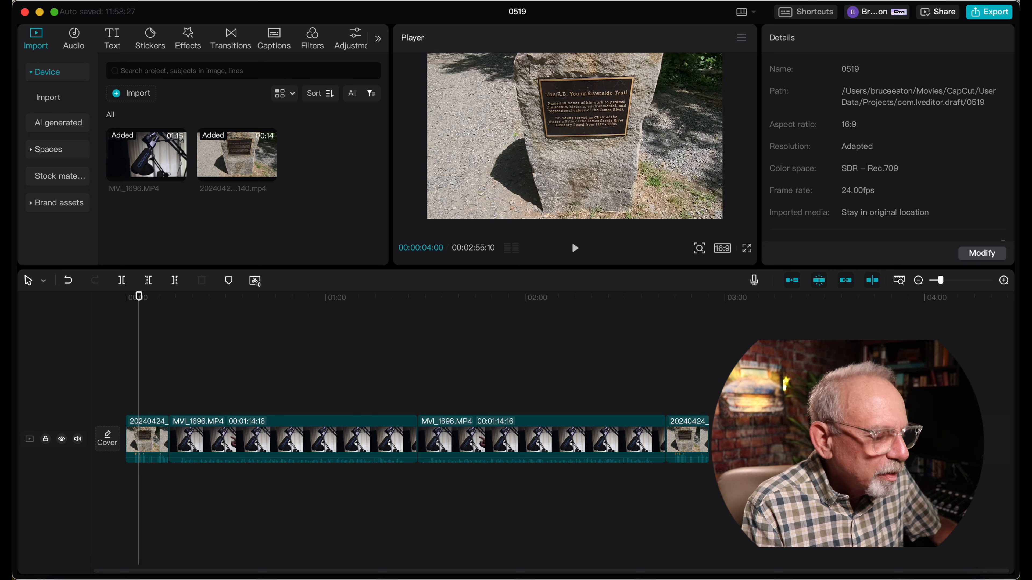
{"action": "left_click", "coordinate": [150, 443]}
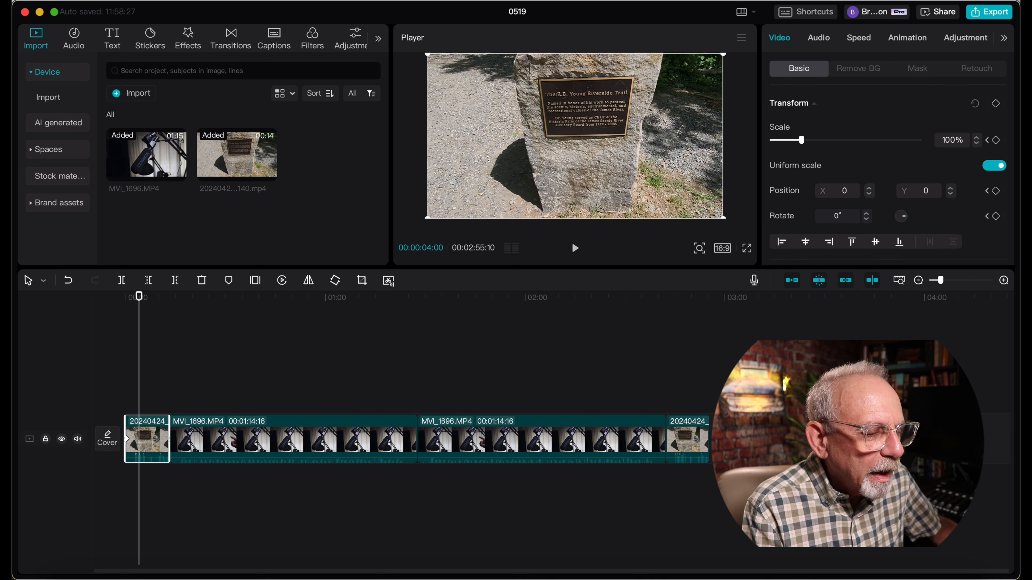
{"action": "left_click_drag", "start_coordinate": [801, 141], "coordinate": [857, 140]}
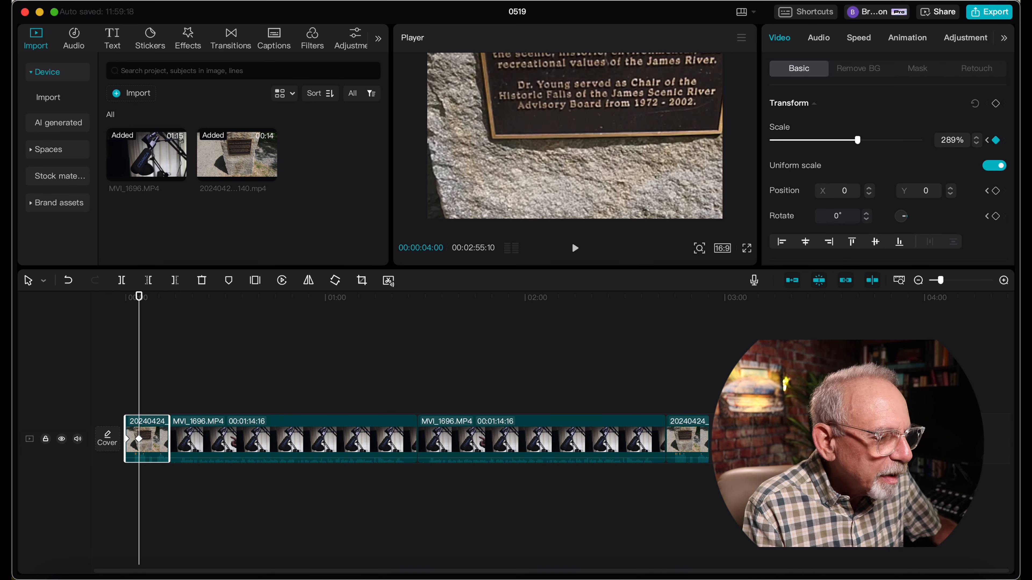
{"action": "left_click_drag", "start_coordinate": [589, 122], "coordinate": [559, 202]}
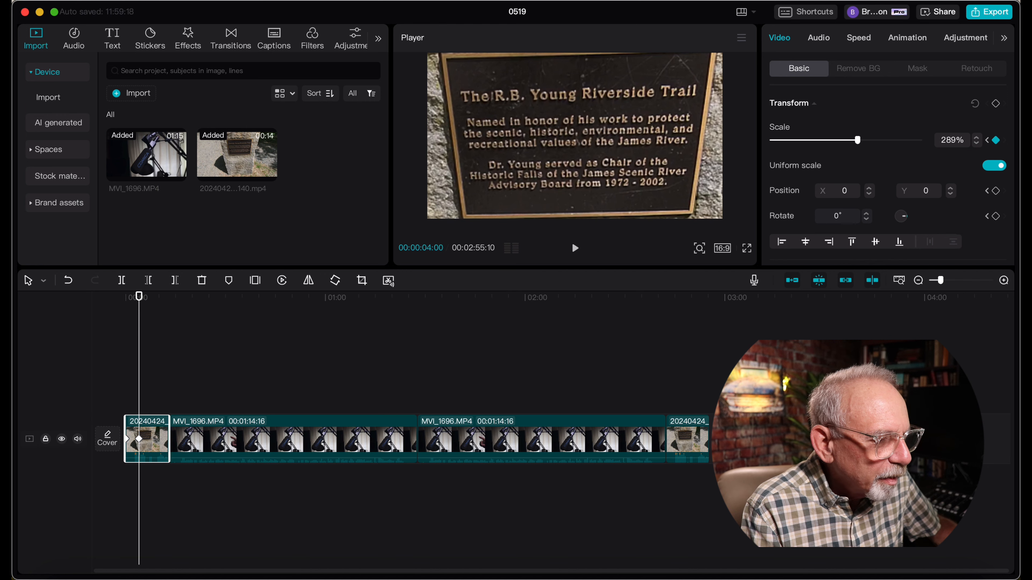
{"action": "left_click_drag", "start_coordinate": [591, 163], "coordinate": [591, 163]}
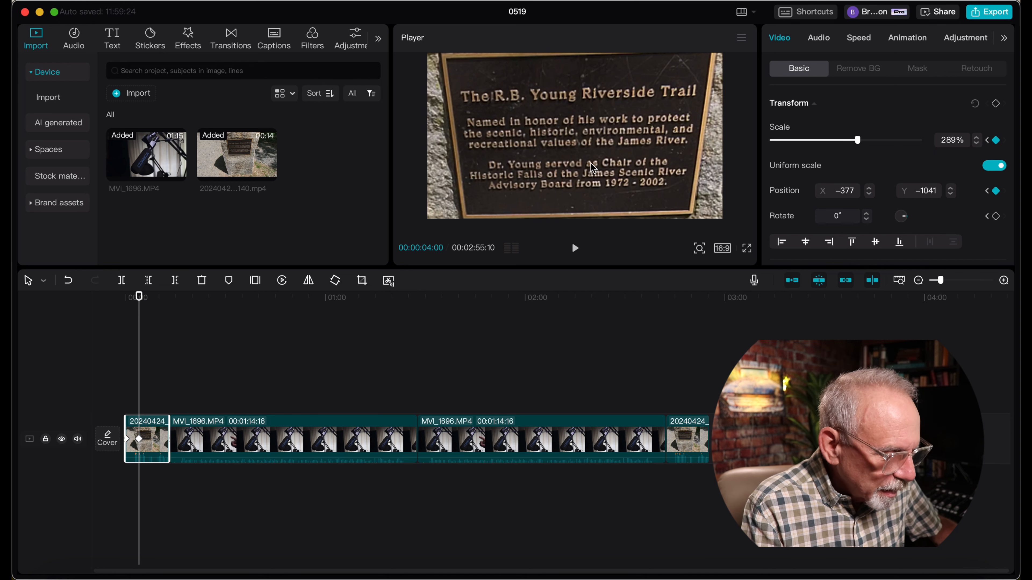
- Play the opening plaque clip from its start to preview the zoom
{"action": "key", "text": "Home"}
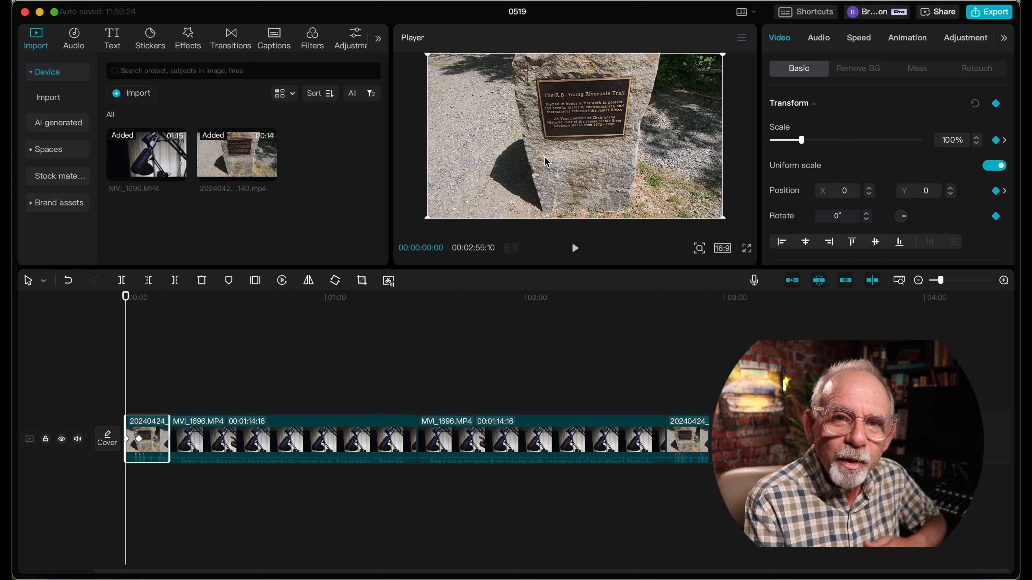
{"action": "key", "text": "space"}
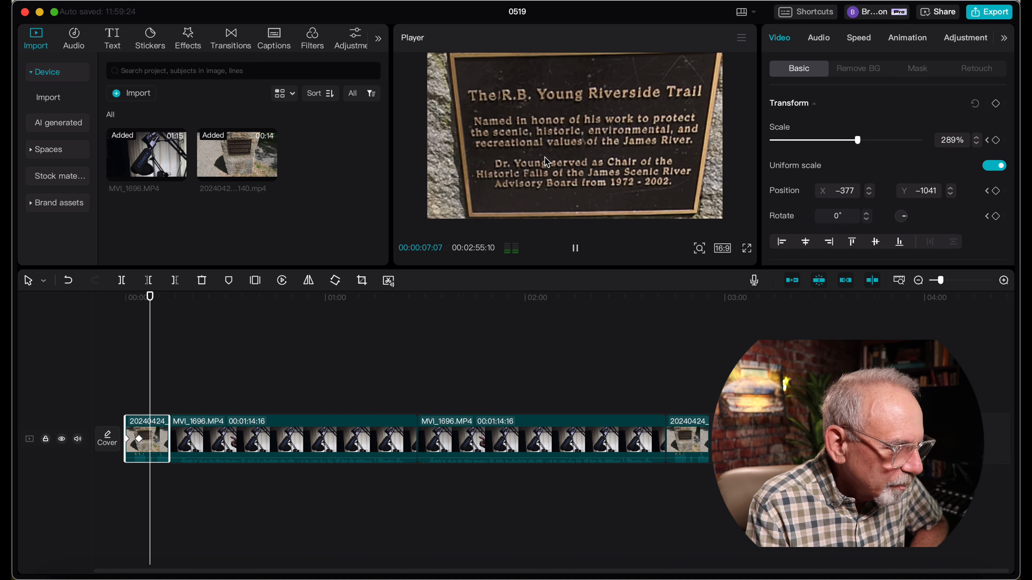
{"action": "key", "text": "space"}
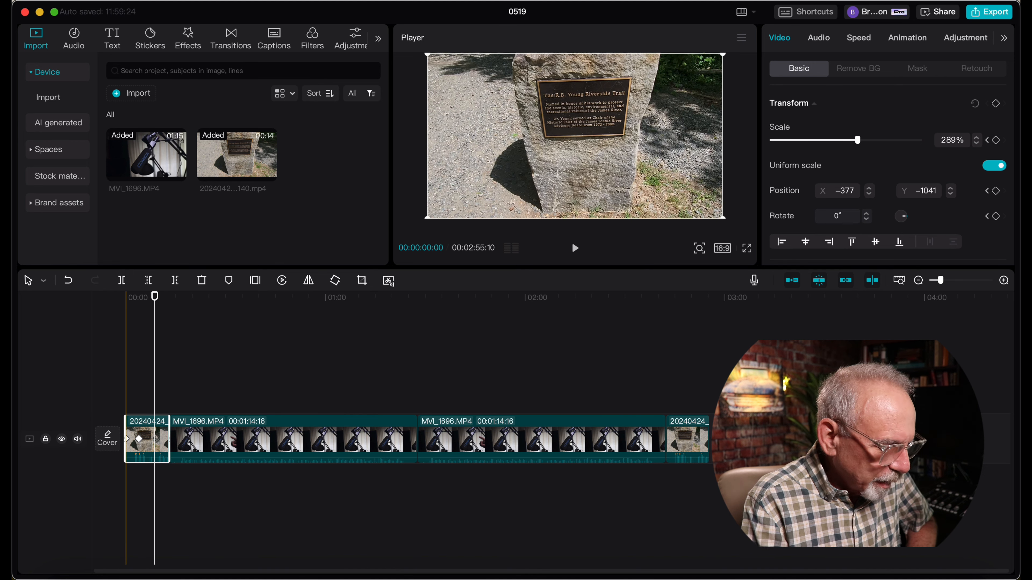
- Silence the audio of the first two clips and replay the zoom from the start of the timeline
{"action": "left_click", "coordinate": [127, 353]}
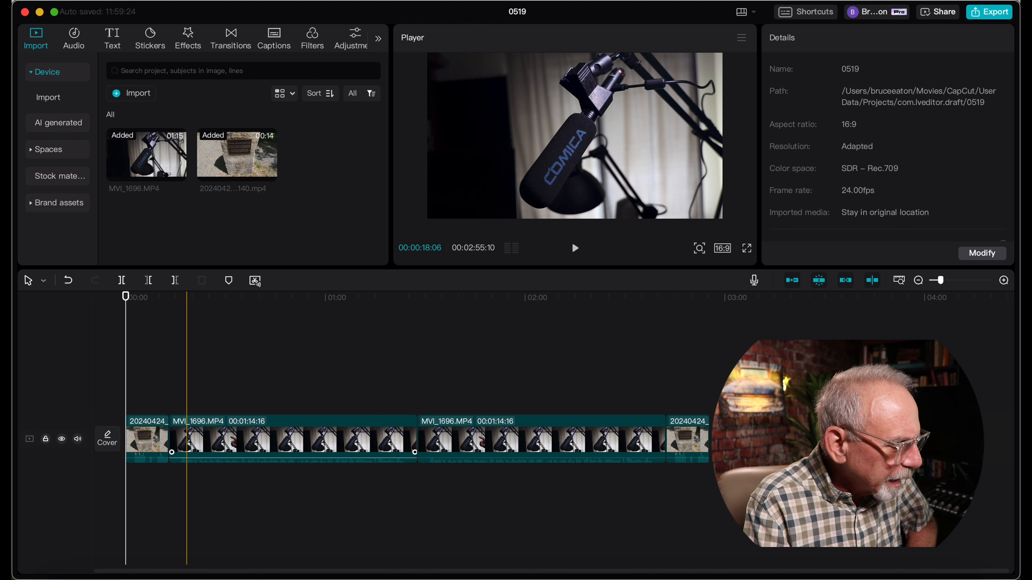
{"action": "left_click", "coordinate": [186, 443]}
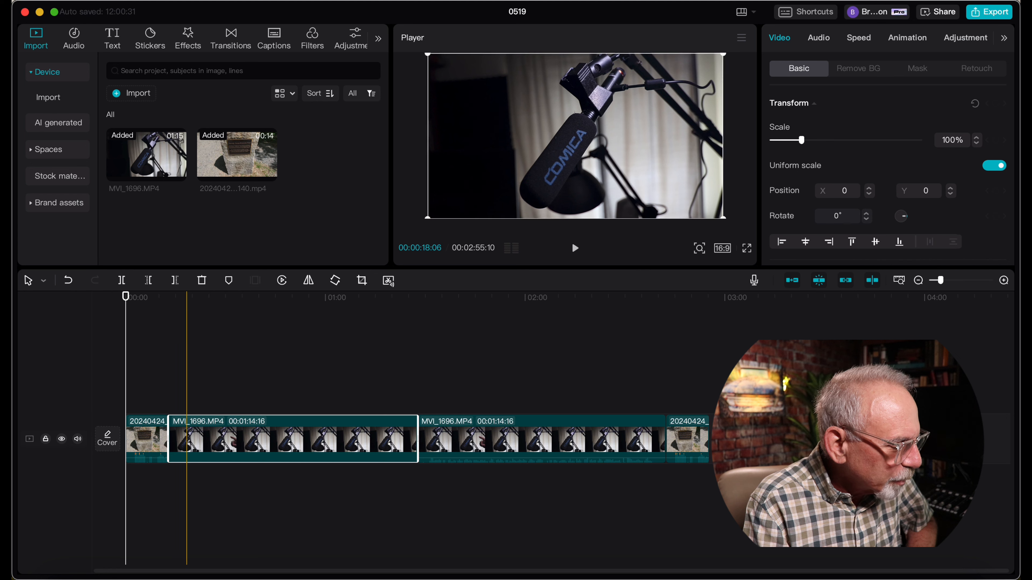
{"action": "left_click", "coordinate": [147, 442]}
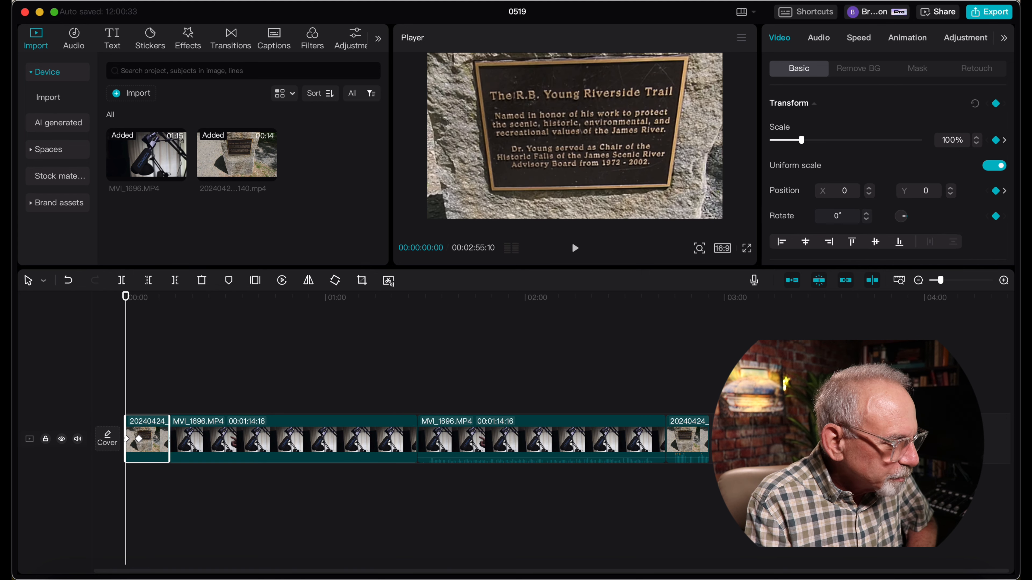
{"action": "key", "text": "space"}
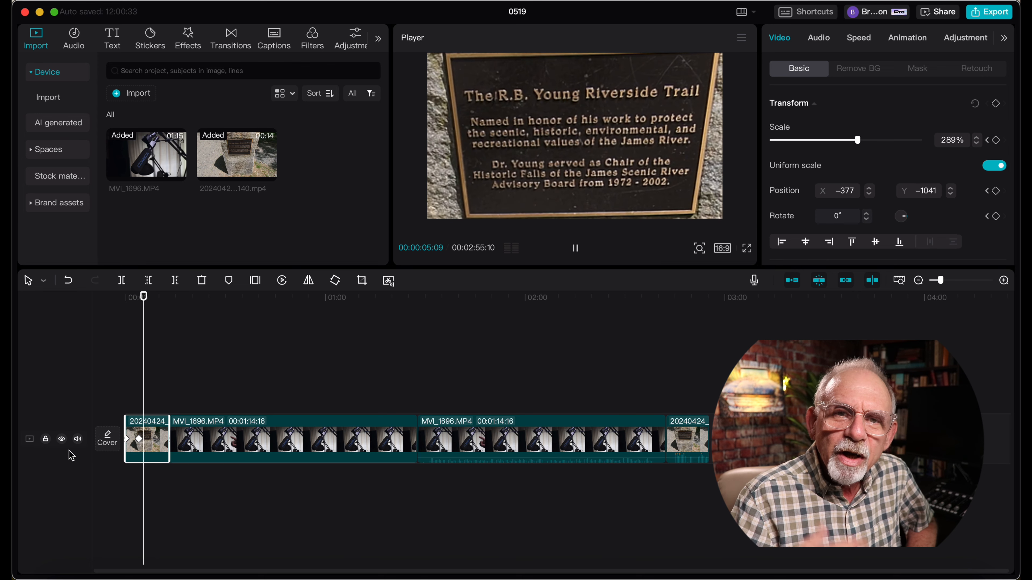
{"action": "key", "text": "space"}
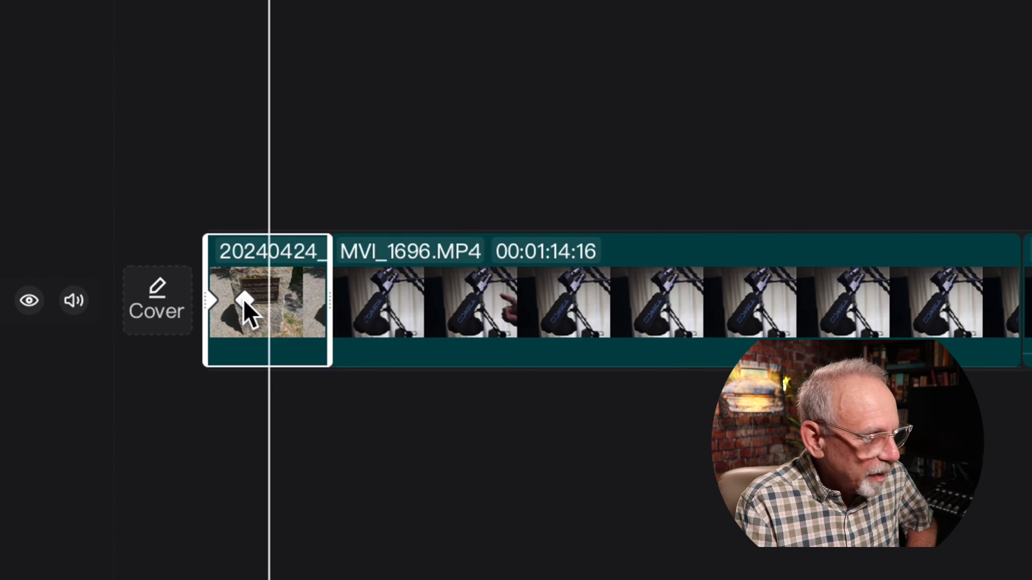
- Move the opening clip's second keyframe earlier and preview the faster zoom from the start
{"action": "left_click", "coordinate": [244, 301]}
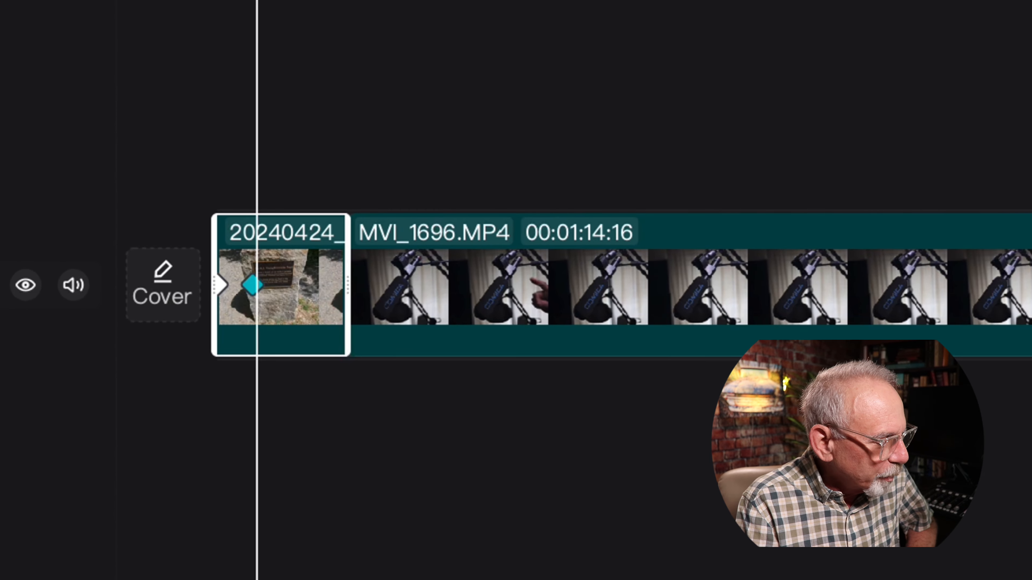
{"action": "left_click_drag", "start_coordinate": [251, 285], "coordinate": [240, 284]}
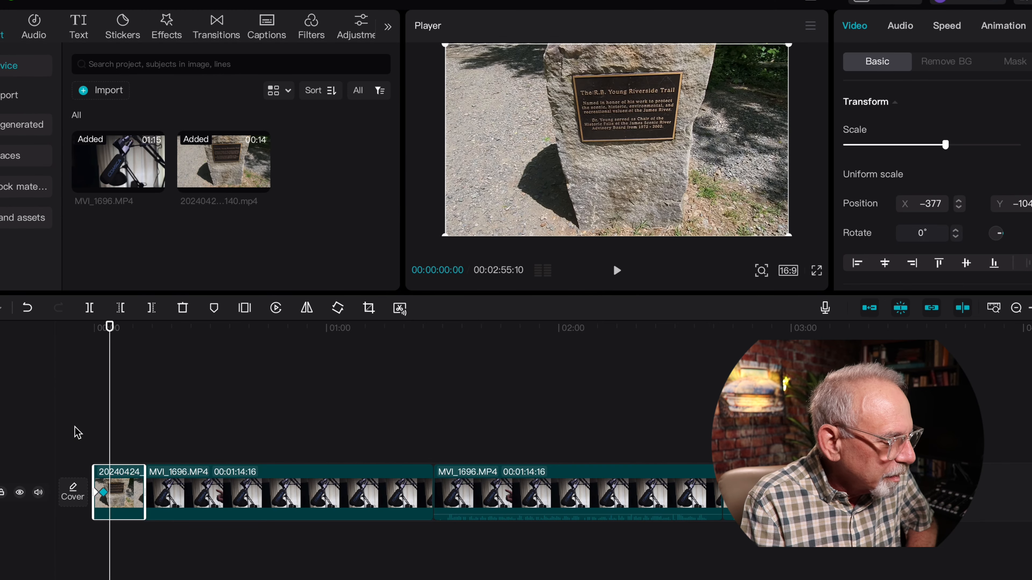
{"action": "key", "text": "Home"}
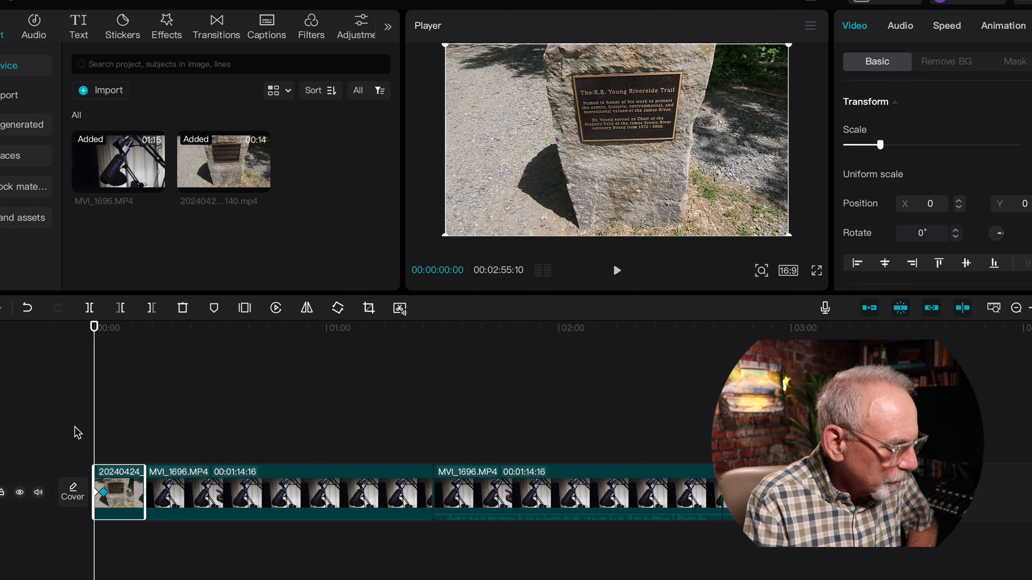
{"action": "key", "text": "space"}
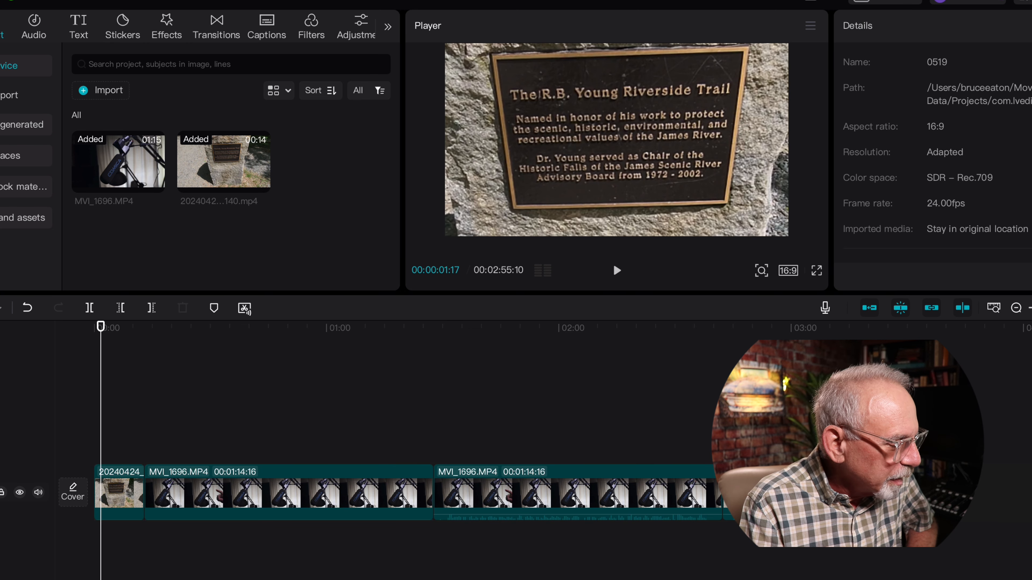
- Move the opening clip's second keyframe out to about 00:00:08:20 and preview the slower zoom from the start
{"action": "left_click", "coordinate": [104, 491]}
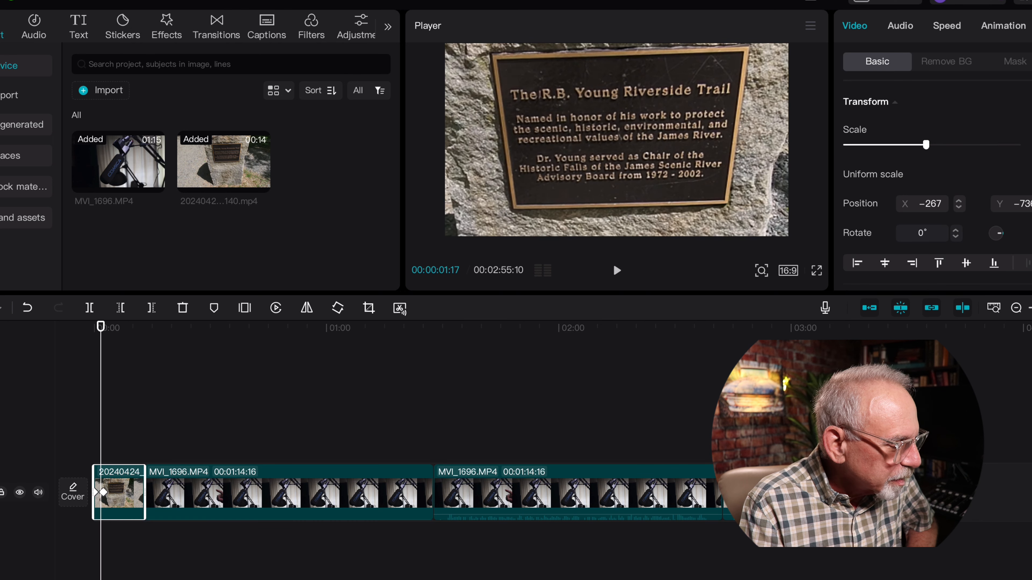
{"action": "left_click", "coordinate": [104, 492]}
{"action": "left_click_drag", "start_coordinate": [104, 492], "coordinate": [129, 502]}
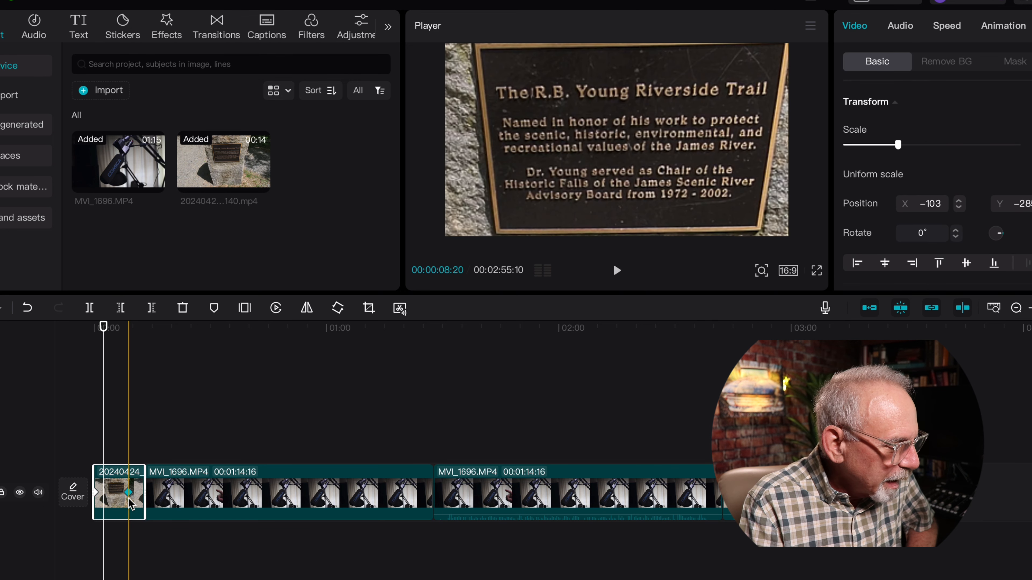
{"action": "key", "text": "Home"}
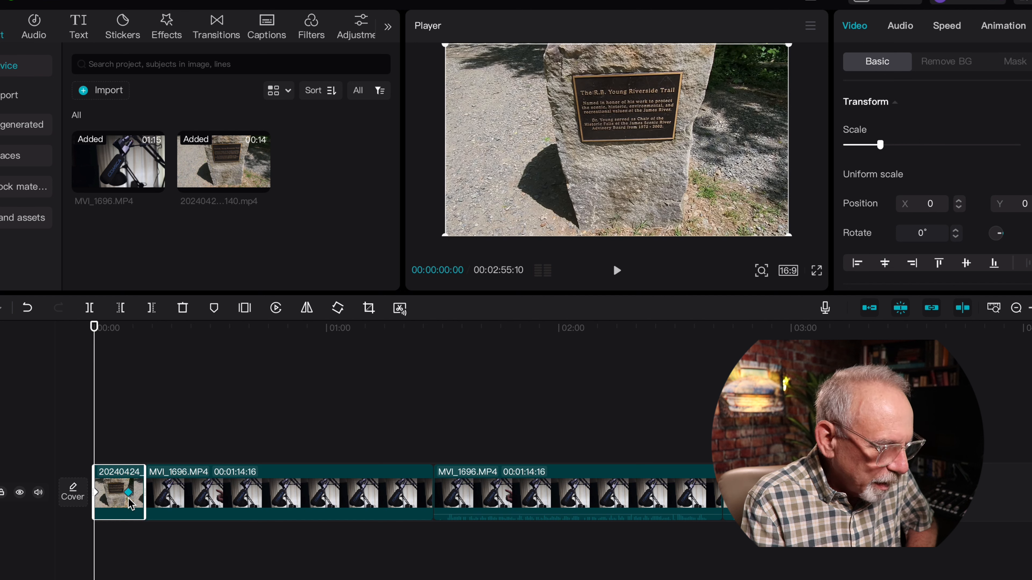
{"action": "key", "text": "space"}
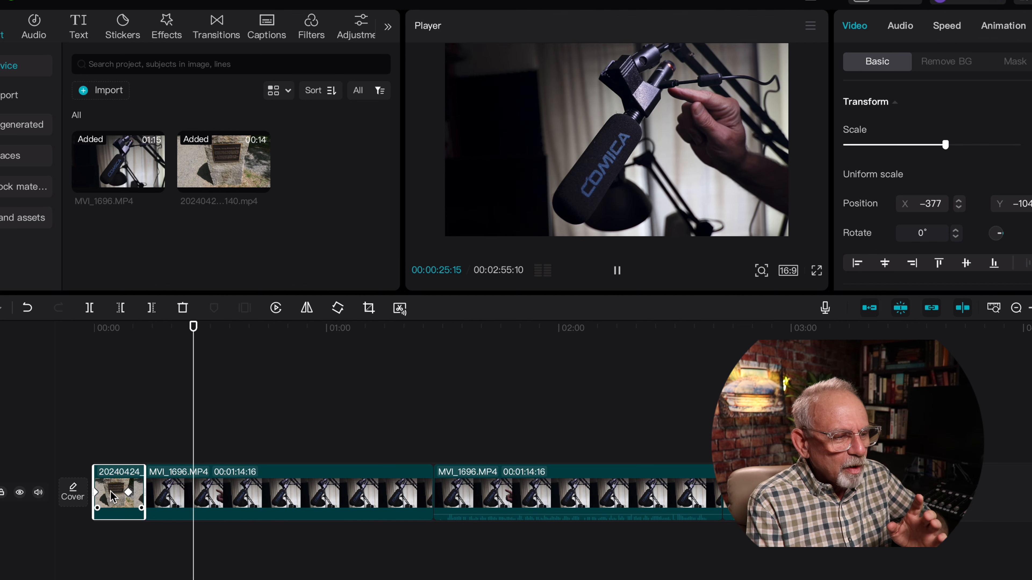
{"action": "left_click", "coordinate": [614, 264]}
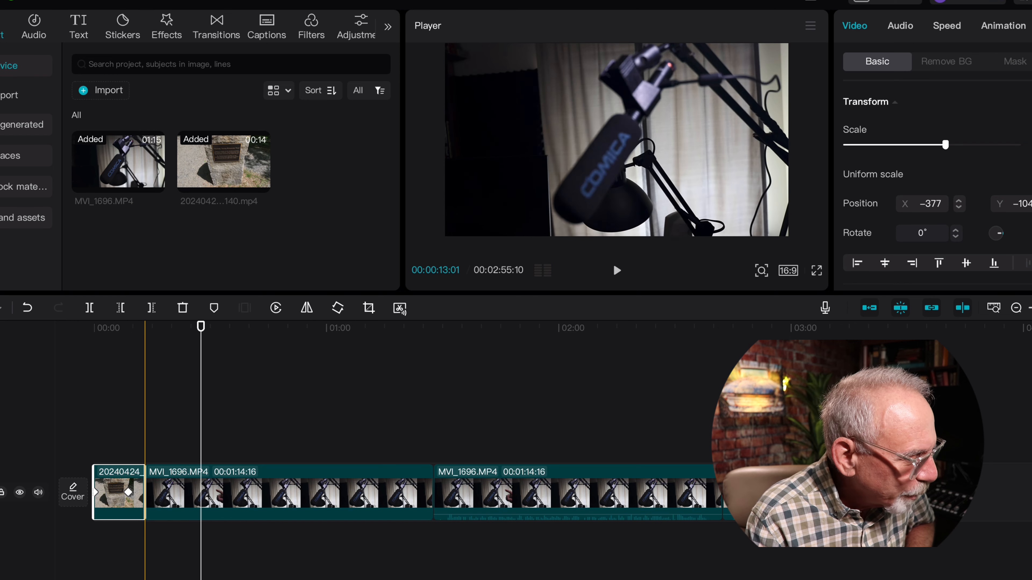
- Undo all the zoom keyframe edits on the opening clip, together with the audio changes to the first two clips
{"action": "left_click", "coordinate": [115, 406]}
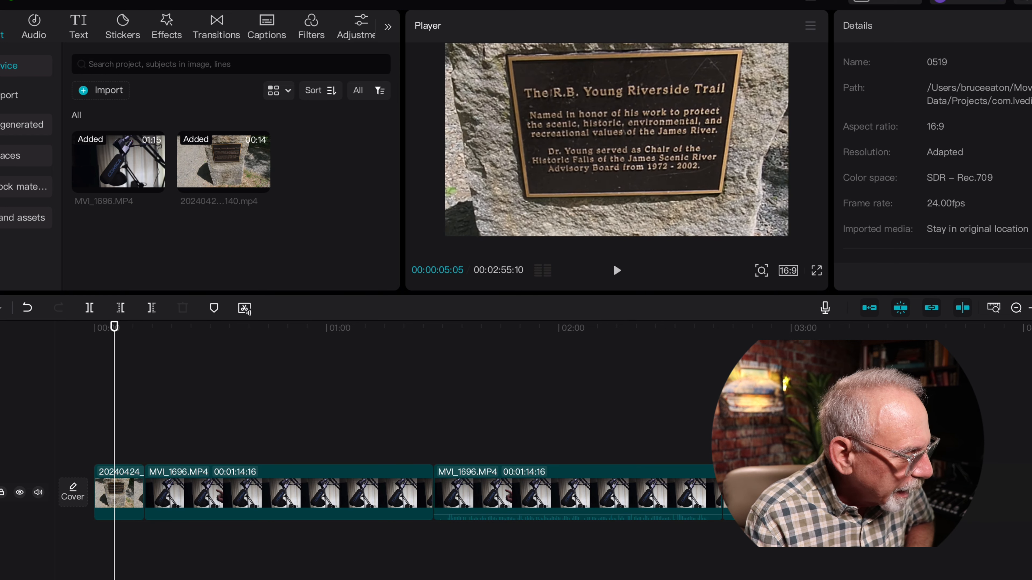
{"action": "left_click", "coordinate": [117, 490]}
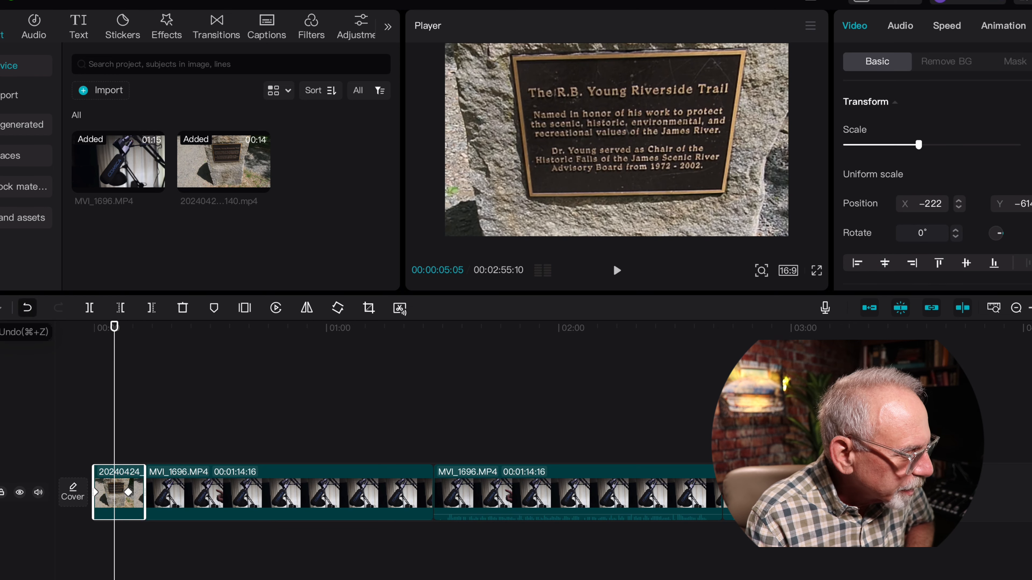
{"action": "left_click", "coordinate": [27, 309]}
{"action": "left_click", "coordinate": [27, 309]}
{"action": "left_click", "coordinate": [26, 309]}
{"action": "left_click", "coordinate": [27, 309]}
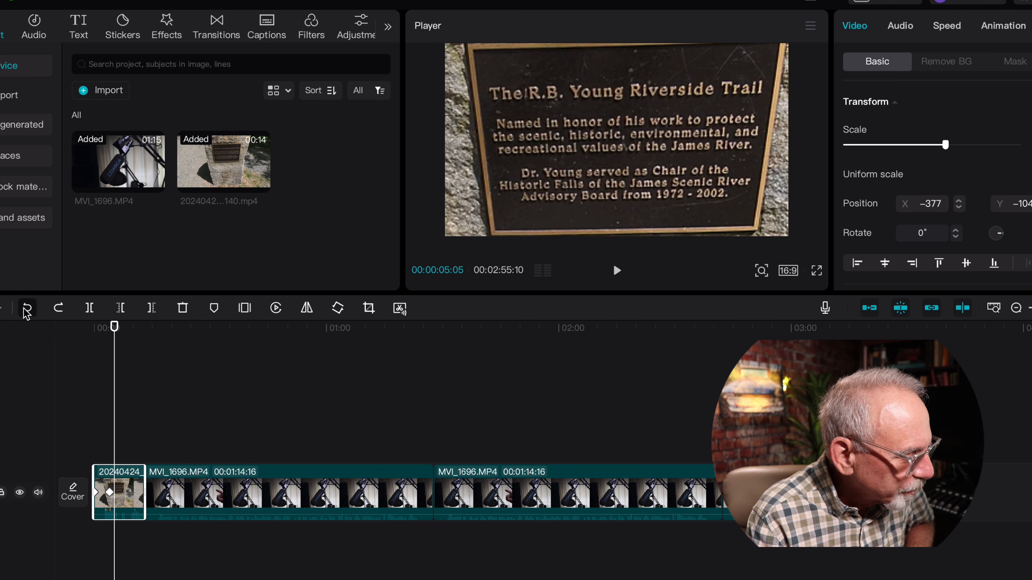
{"action": "left_click", "coordinate": [27, 309]}
{"action": "left_click", "coordinate": [26, 309]}
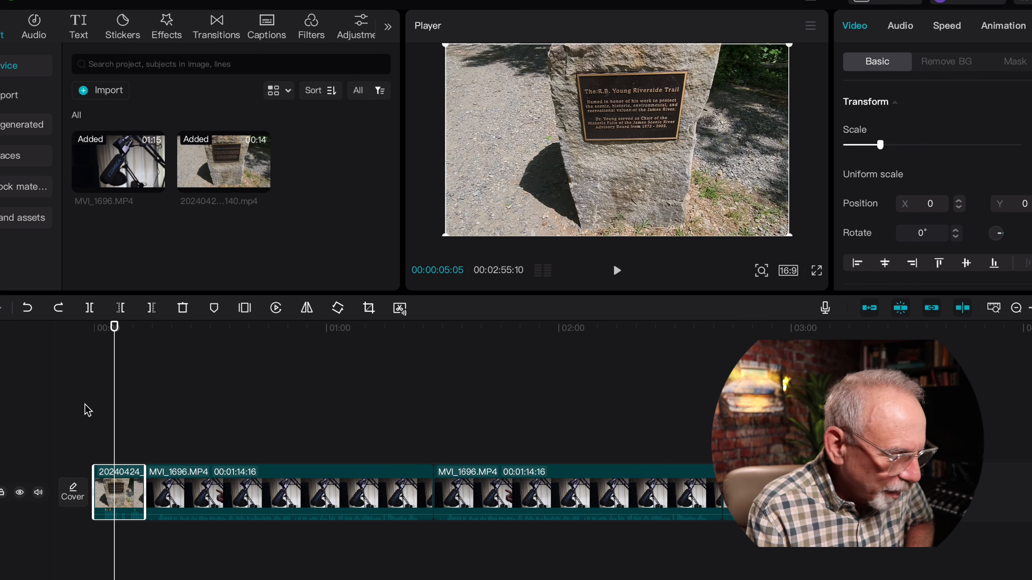
- Enable the basic color Adjust settings for the opening clip and add a Saturation keyframe at its start
{"action": "key", "text": "Home"}
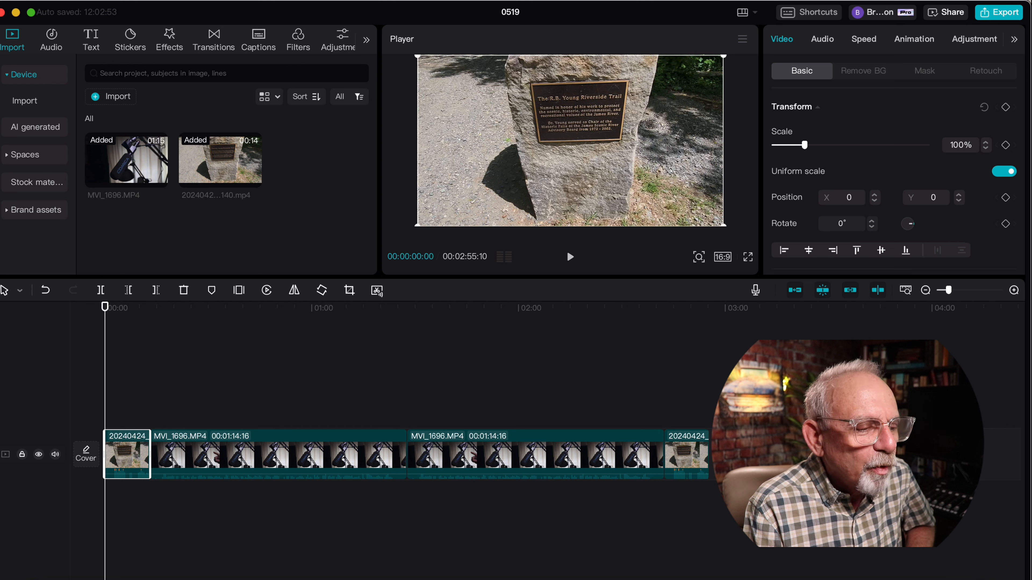
{"action": "left_click", "coordinate": [975, 39]}
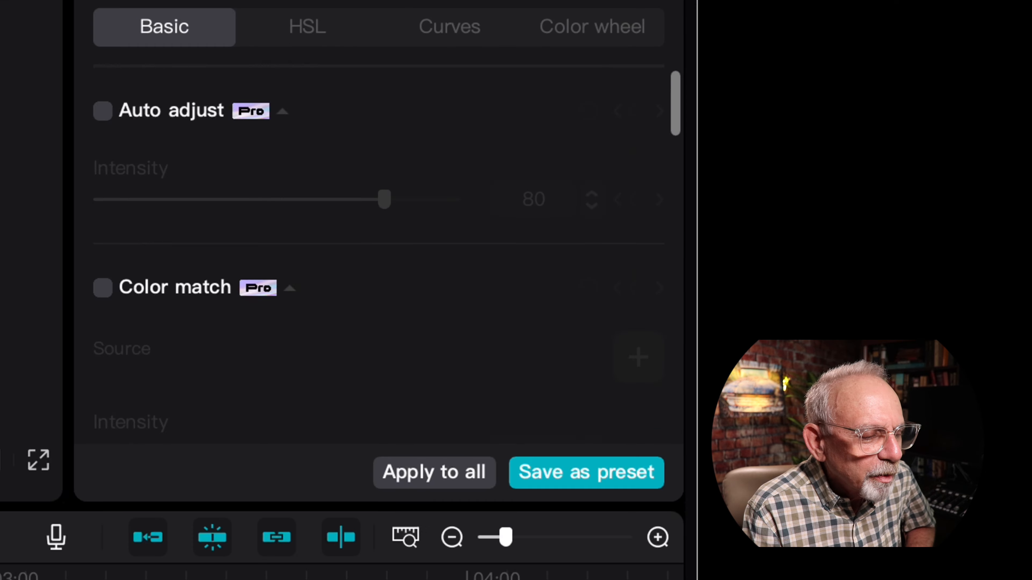
{"action": "scroll", "coordinate": [894, 183], "scroll_direction": "down", "scroll_amount": 10}
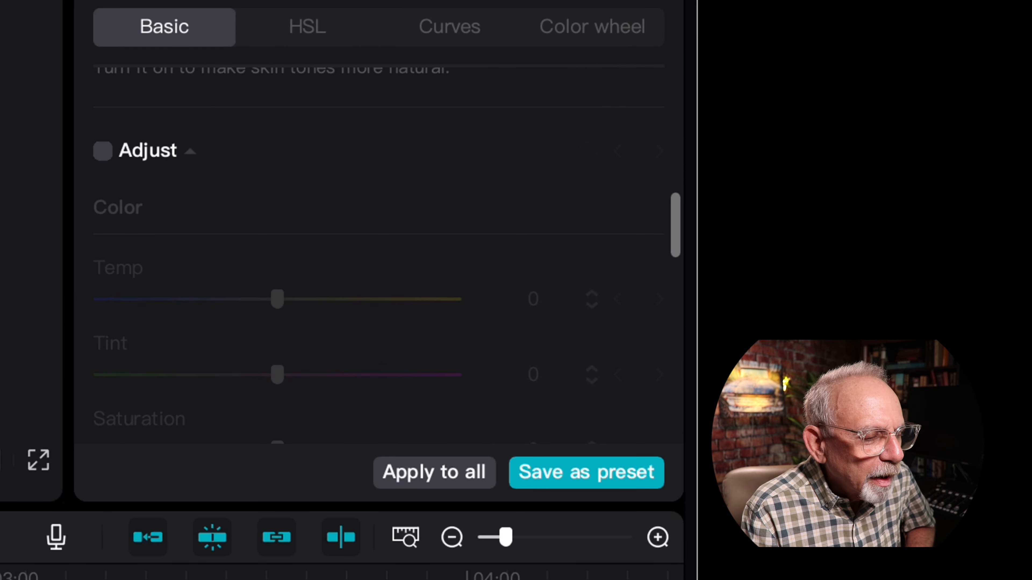
{"action": "left_click", "coordinate": [103, 151]}
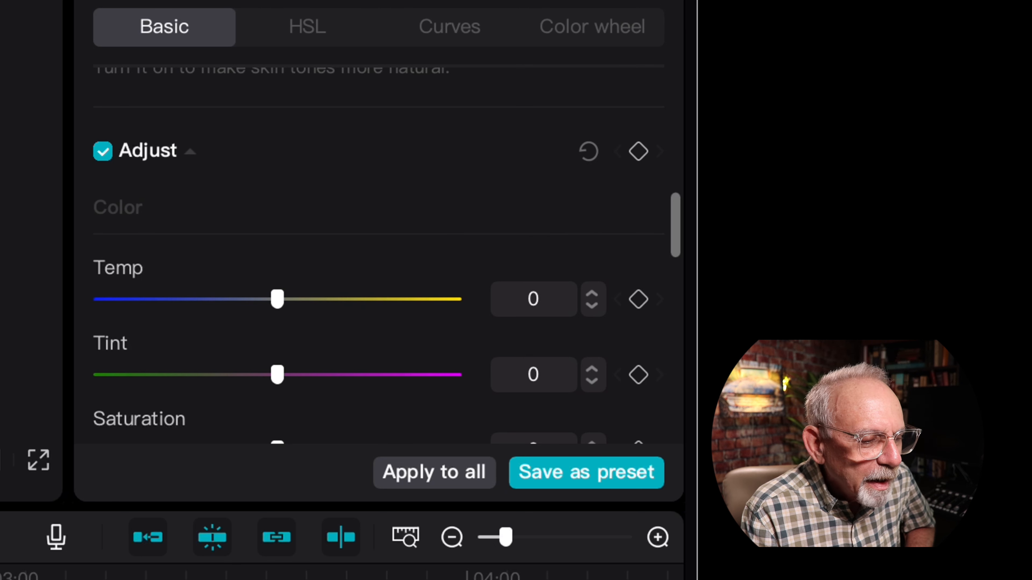
{"action": "scroll", "coordinate": [377, 256], "scroll_direction": "down", "scroll_amount": 5}
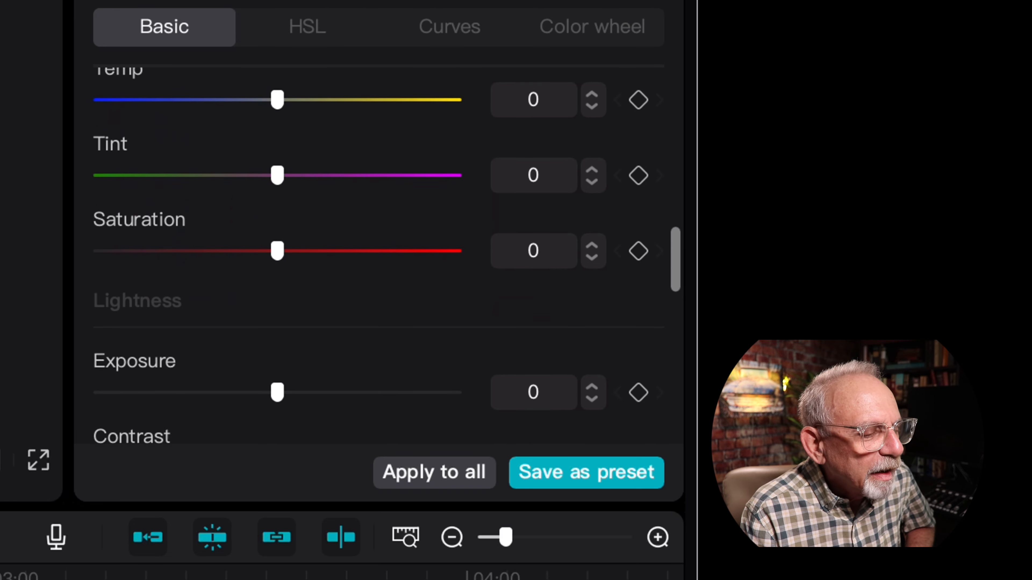
{"action": "left_click_drag", "start_coordinate": [676, 281], "coordinate": [675, 290]}
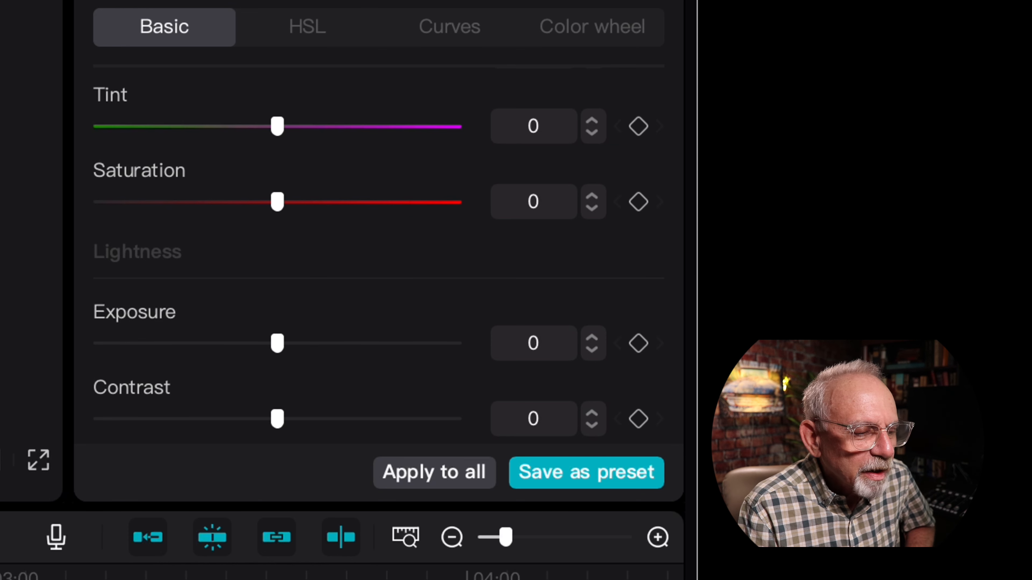
{"action": "left_click", "coordinate": [636, 203]}
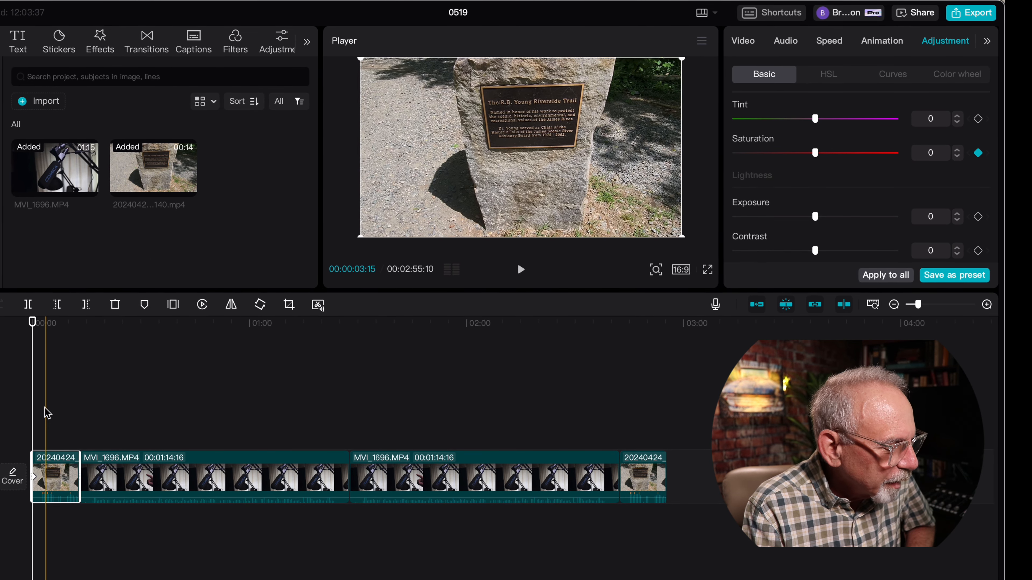
- Add a Saturation keyframe of −50 at about 00:00:04:10 on the opening clip and return to its start
{"action": "left_click", "coordinate": [48, 414]}
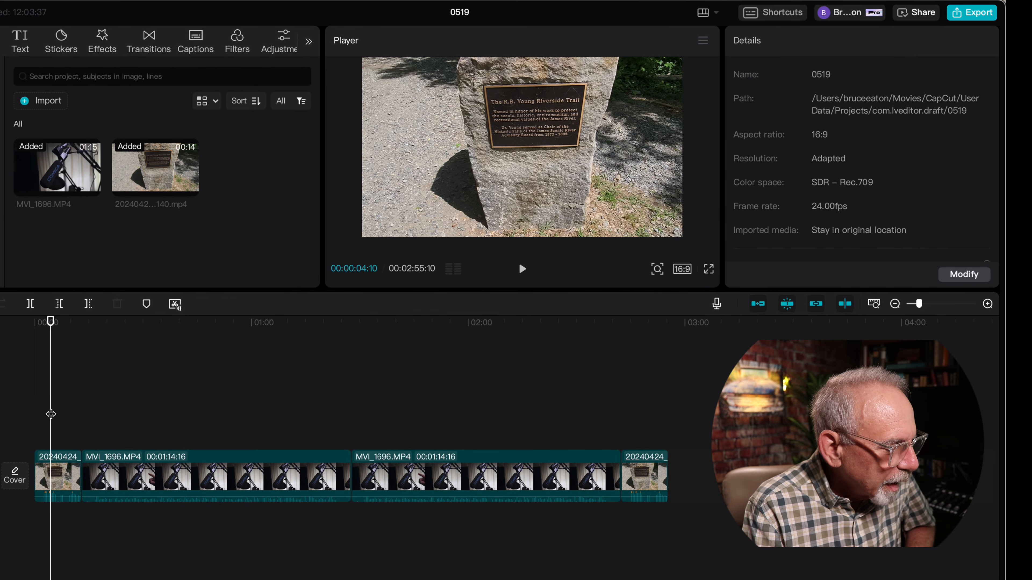
{"action": "left_click", "coordinate": [53, 486]}
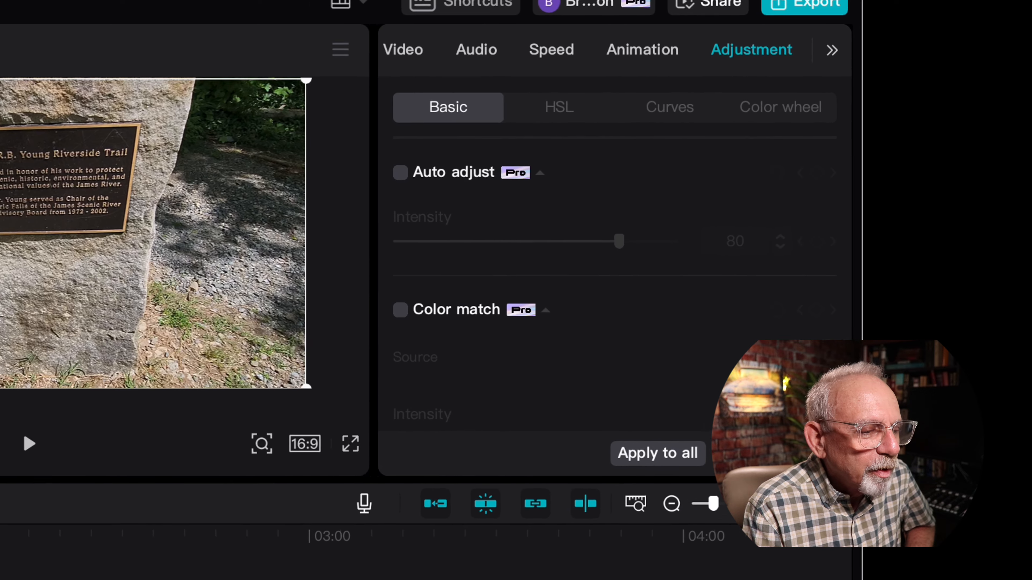
{"action": "scroll", "coordinate": [447, 346], "scroll_direction": "down", "scroll_amount": 5}
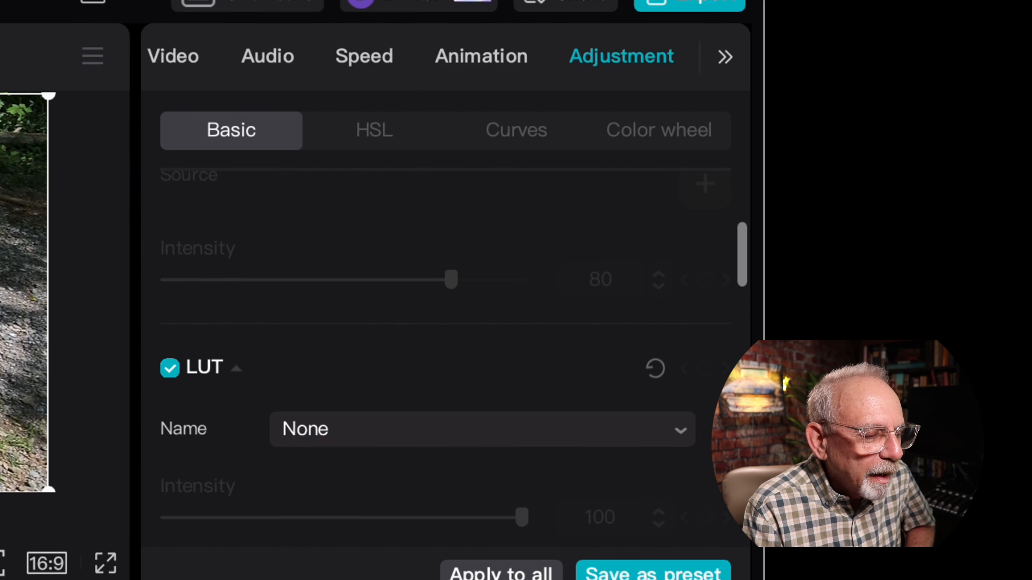
{"action": "scroll", "coordinate": [447, 357], "scroll_direction": "down", "scroll_amount": 10}
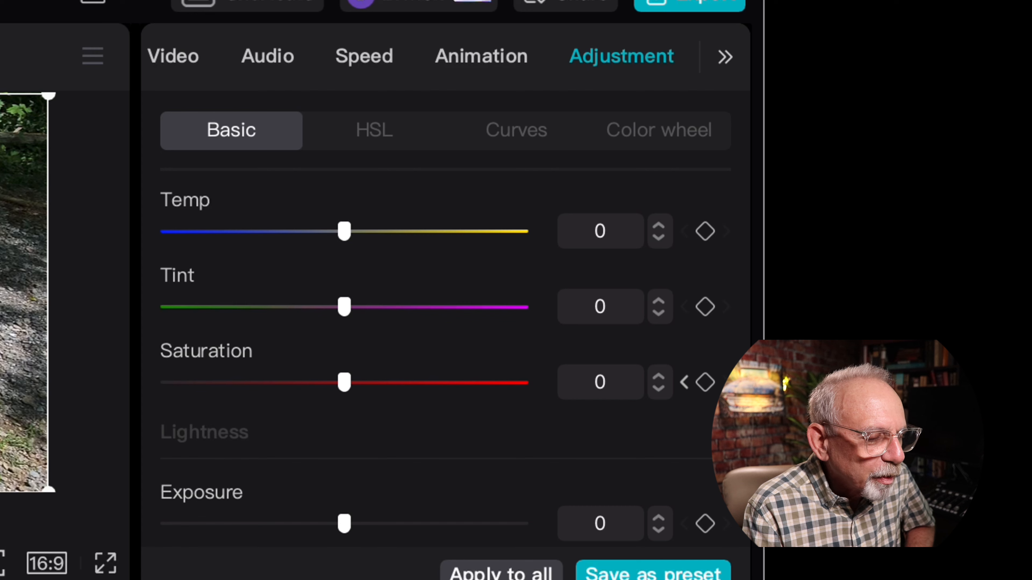
{"action": "left_click_drag", "start_coordinate": [344, 382], "coordinate": [167, 382]}
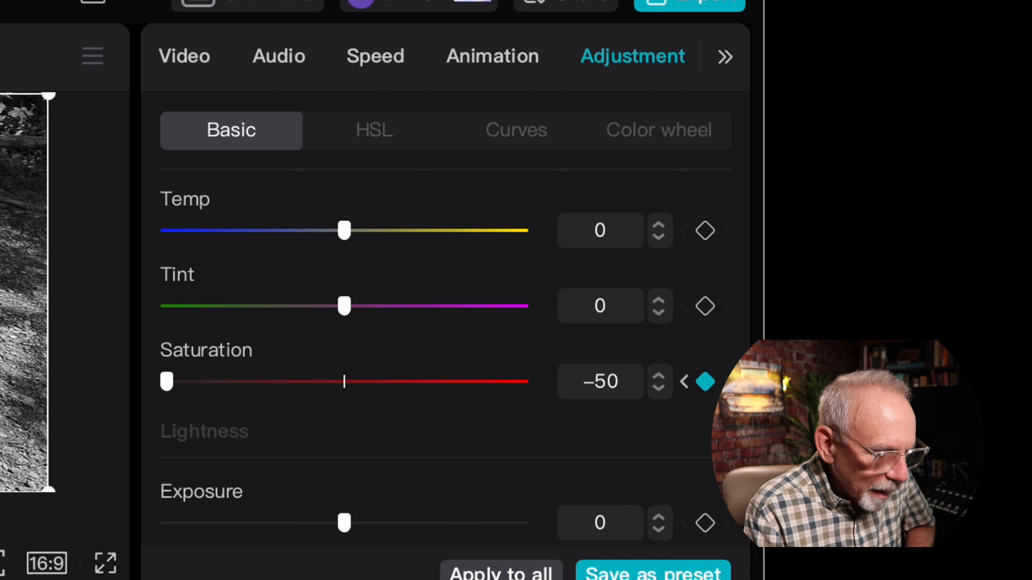
{"action": "key", "text": "Up"}
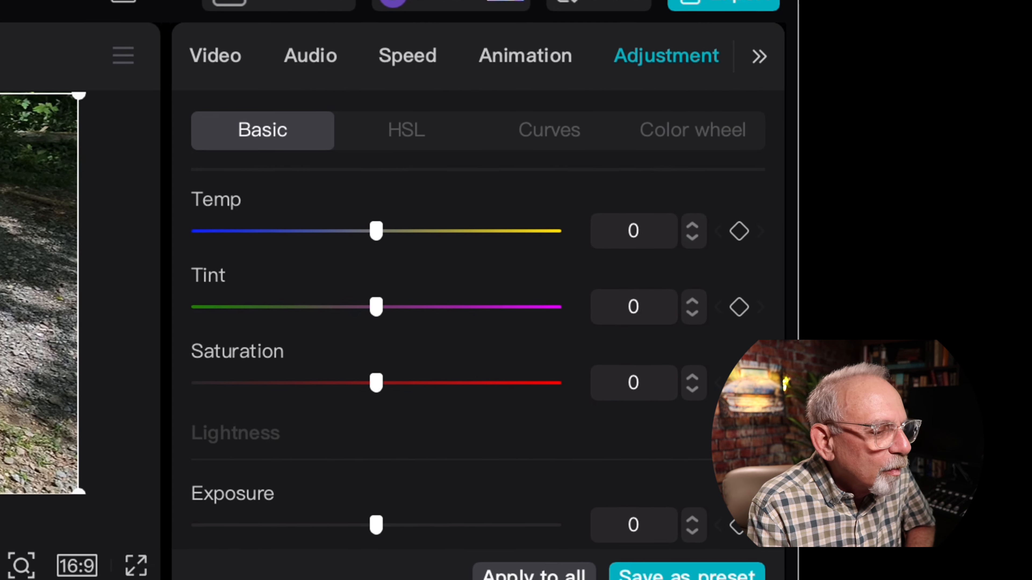
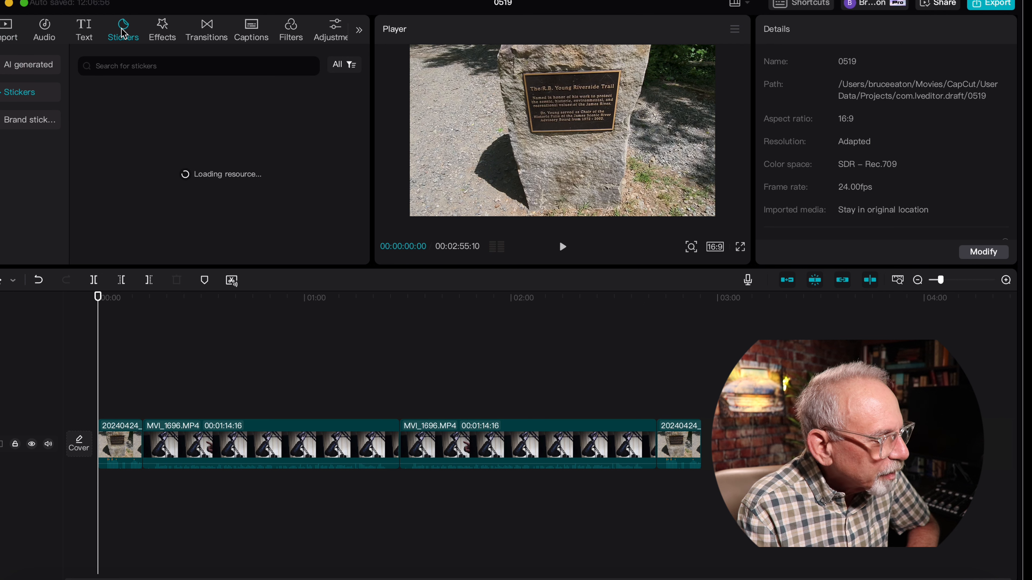
- Search the stickers for "butterfly" and add the orange monarch butterfly to the timeline at 00:00:00:00
{"action": "left_click", "coordinate": [126, 65]}
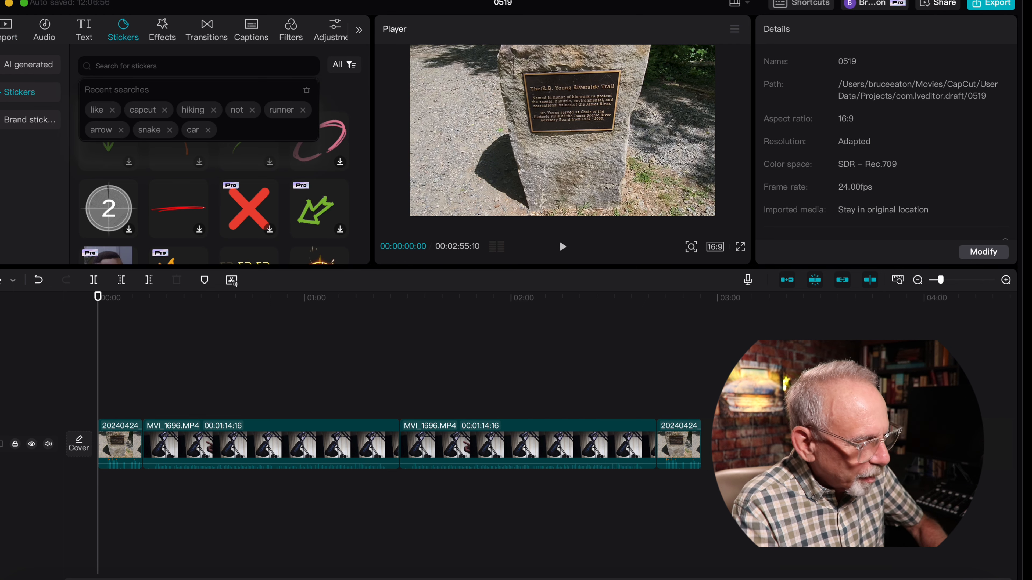
{"action": "type", "text": "butterfly"}
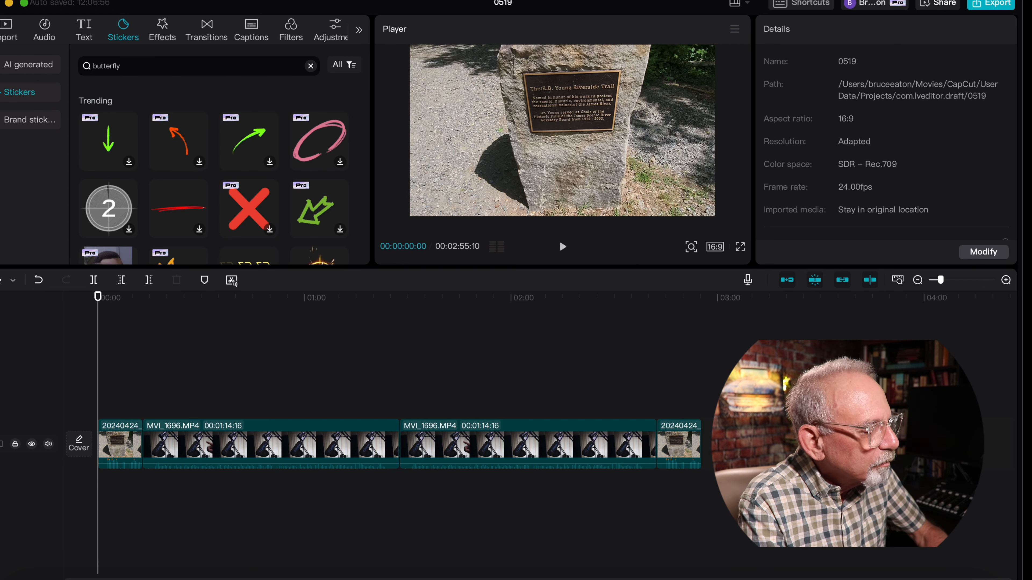
{"action": "key", "text": "Return"}
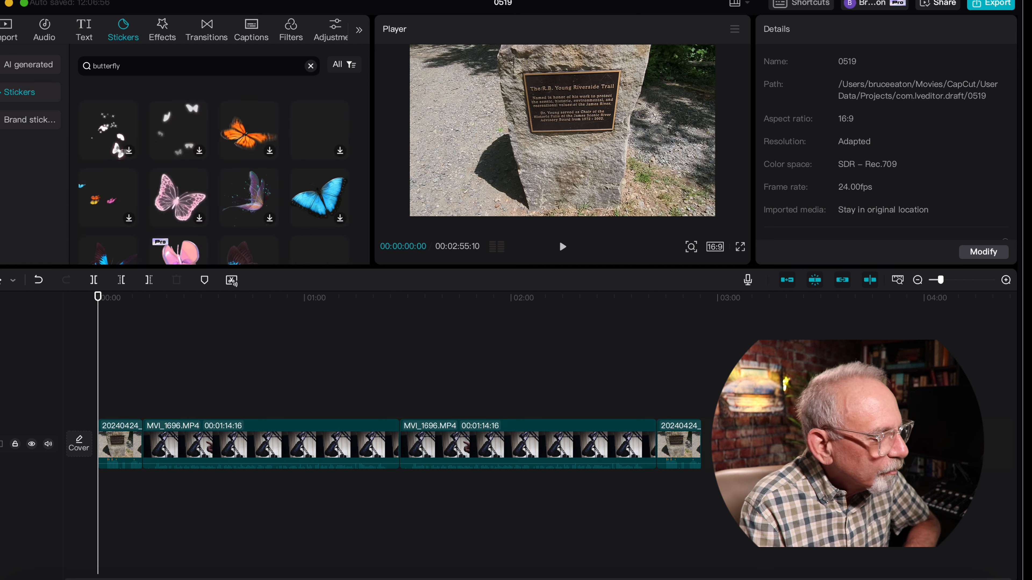
{"action": "mouse_move", "coordinate": [254, 140]}
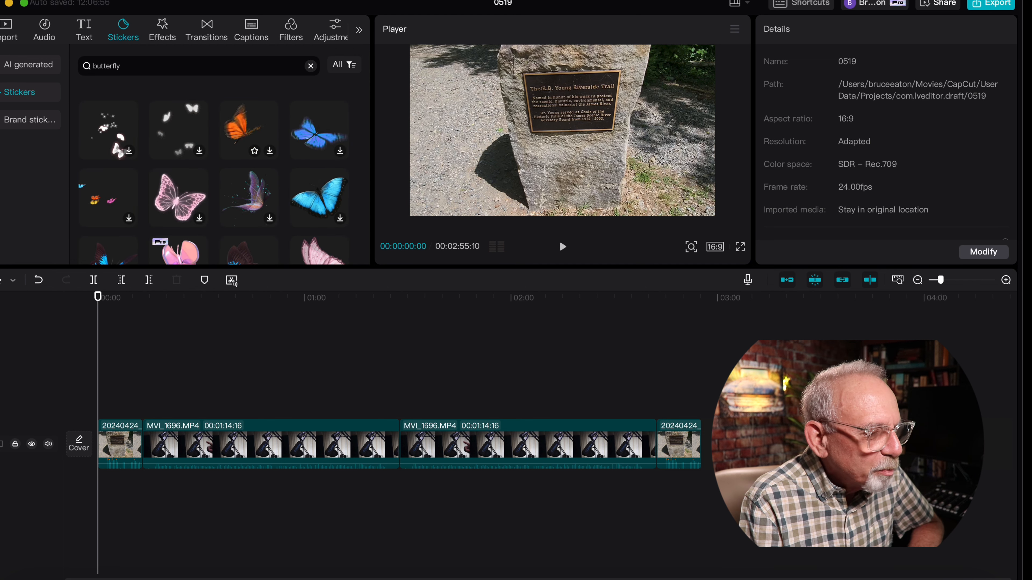
{"action": "left_click", "coordinate": [254, 140]}
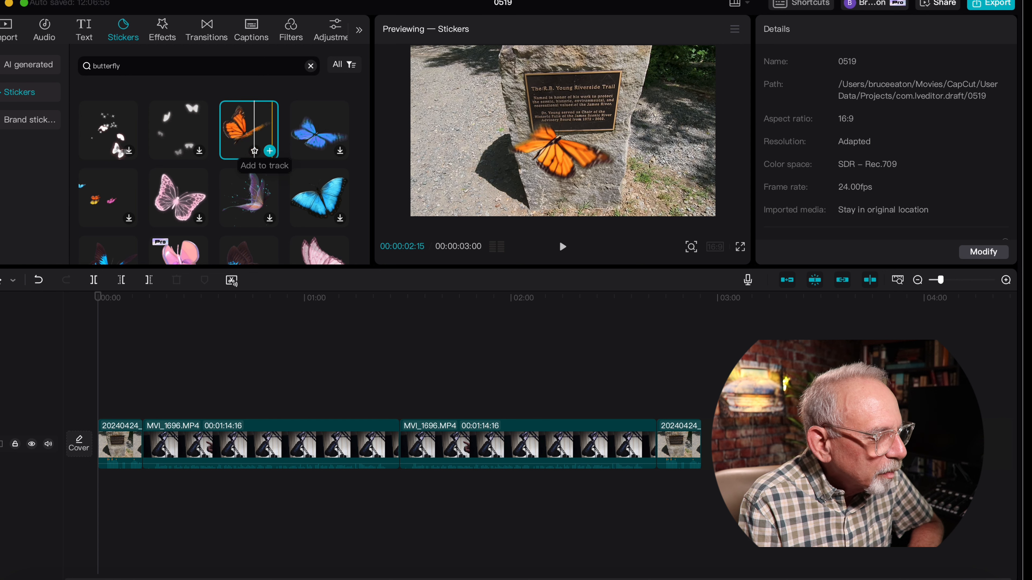
{"action": "left_click", "coordinate": [270, 151]}
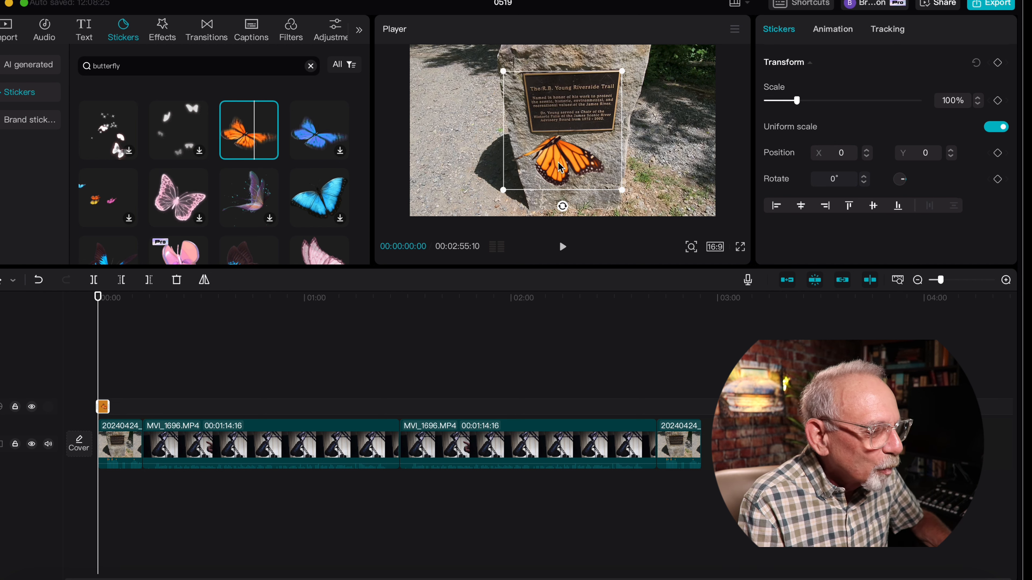
- Scale the butterfly to 22%, place it outside the frame's upper-left corner at X −2015, Y 1054, and keyframe all its Transform properties
{"action": "left_click_drag", "start_coordinate": [560, 167], "coordinate": [452, 108]}
{"action": "left_click_drag", "start_coordinate": [512, 138], "coordinate": [402, 47]}
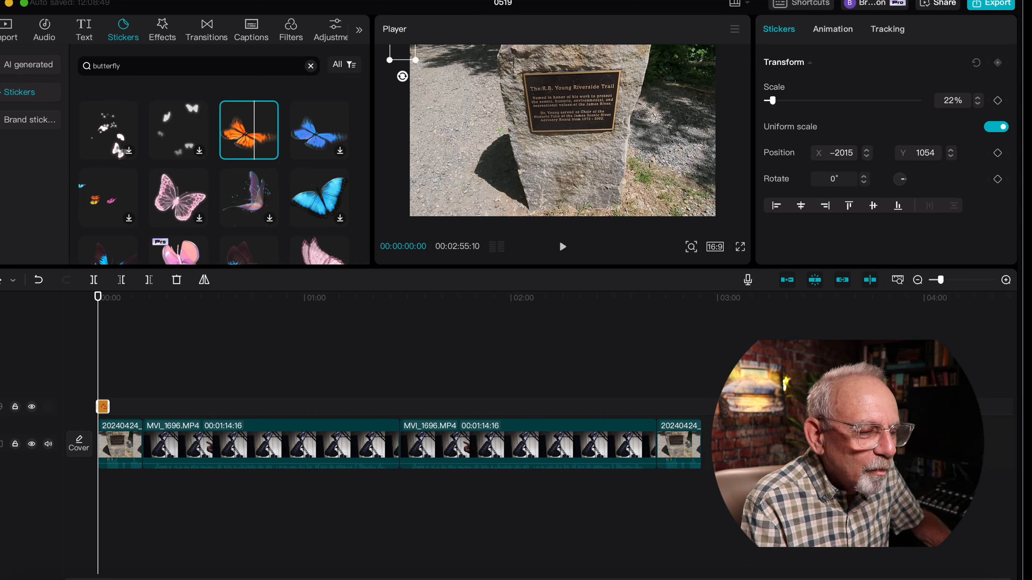
{"action": "left_click", "coordinate": [998, 63]}
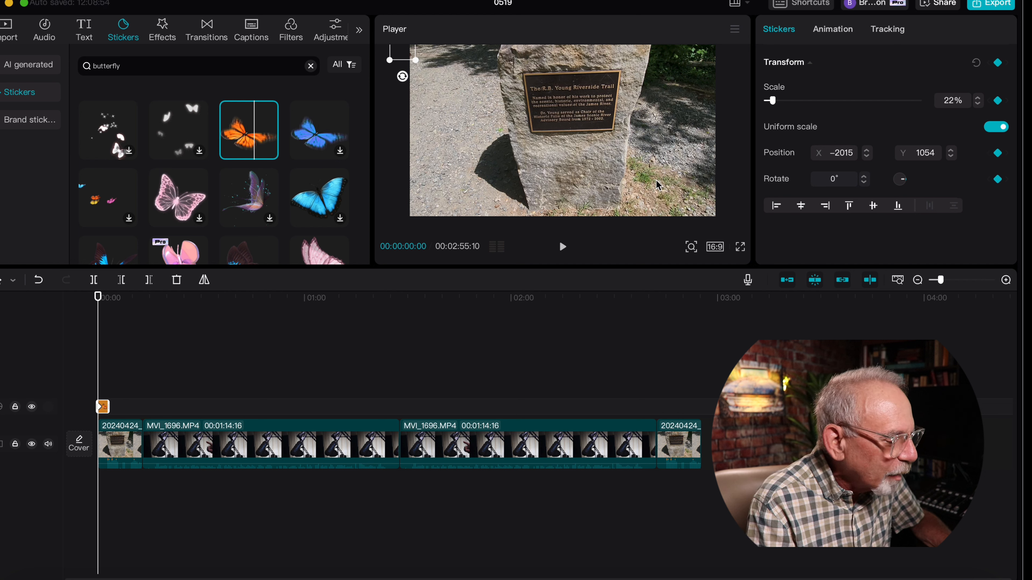
- At 00:00:01:21, keyframe the butterfly at X −1543, Y 703 with 30% scale, and lengthen the sticker well past the opening clip
{"action": "key", "text": "space"}
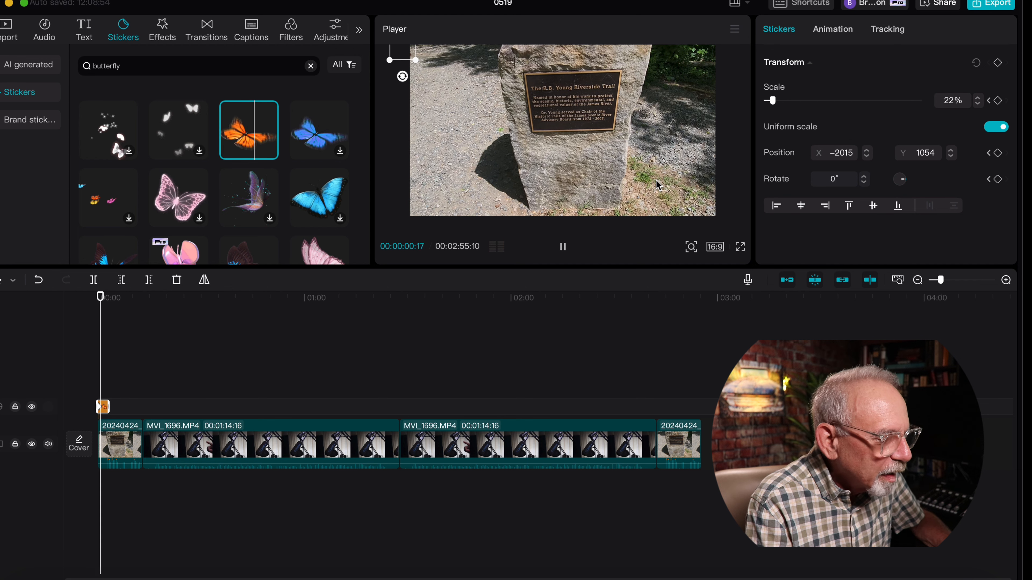
{"action": "key", "text": "space"}
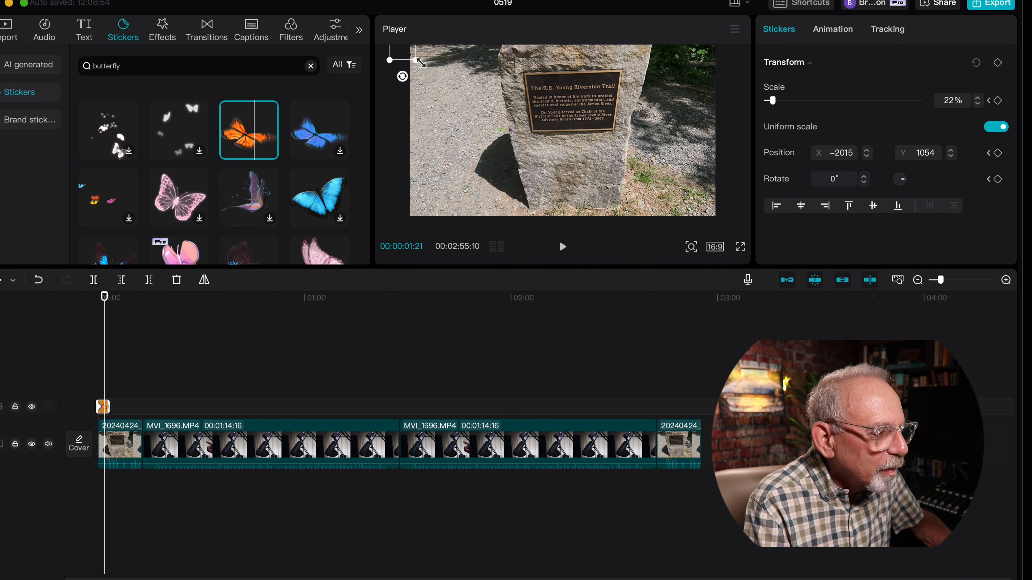
{"action": "left_click_drag", "start_coordinate": [402, 51], "coordinate": [438, 80]}
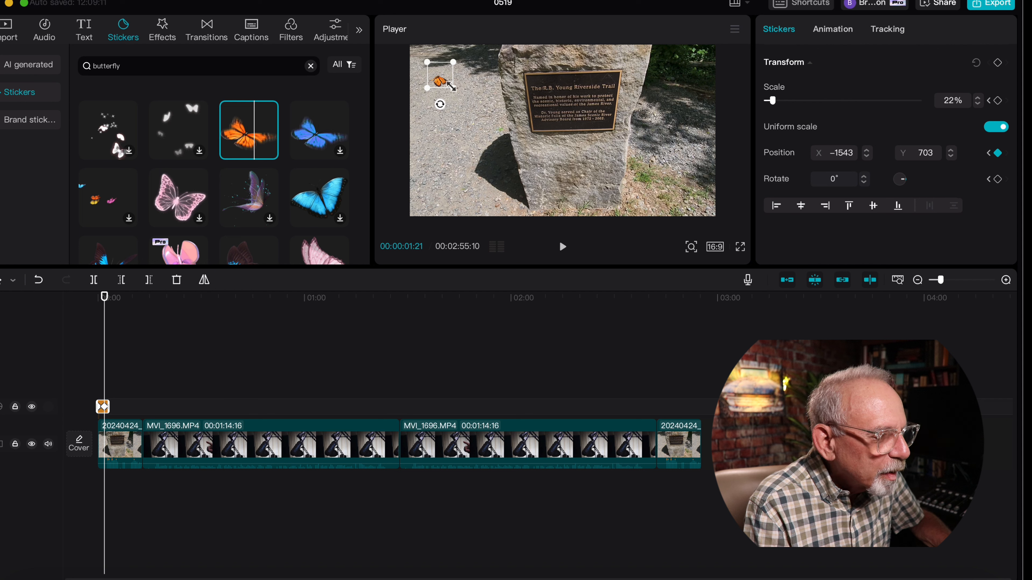
{"action": "left_click_drag", "start_coordinate": [452, 87], "coordinate": [461, 99]}
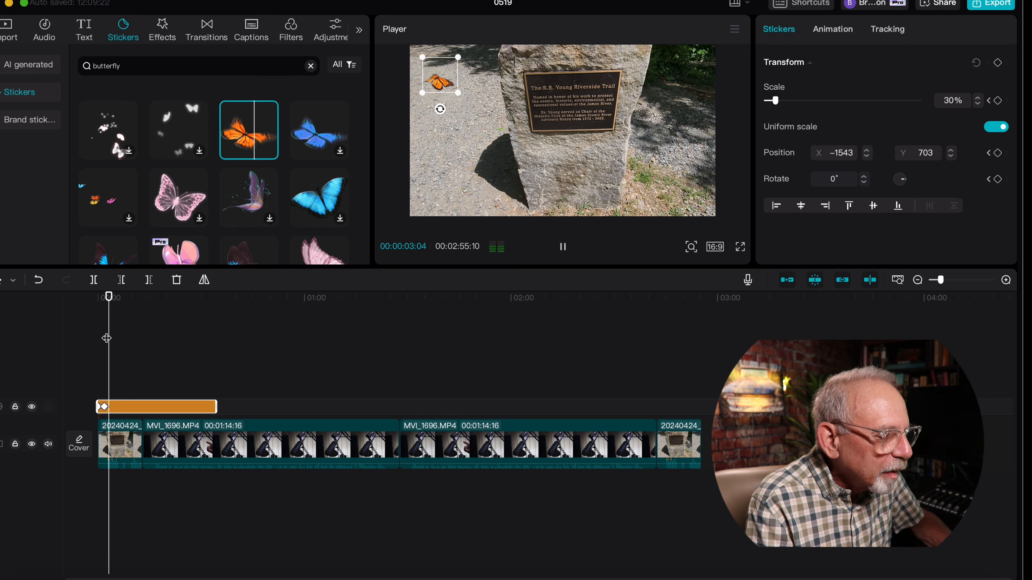
- Keyframe the butterfly at 00:00:03:20 with X −1123, Y 187, scale 43%, and at 00:00:06:17 with X 48, Y −629, scale 80%
{"action": "key", "text": "space"}
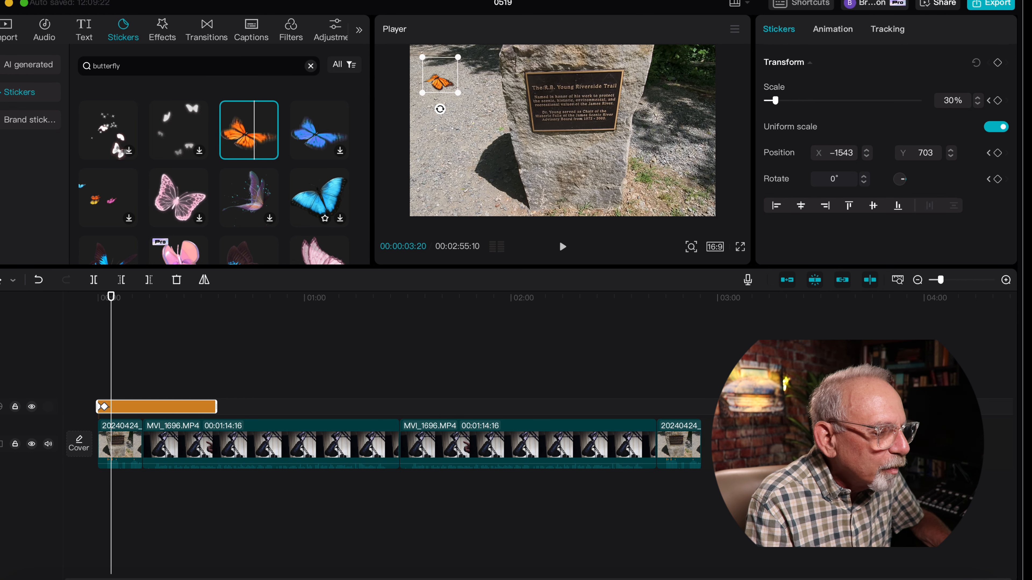
{"action": "left_click_drag", "start_coordinate": [440, 75], "coordinate": [499, 141]}
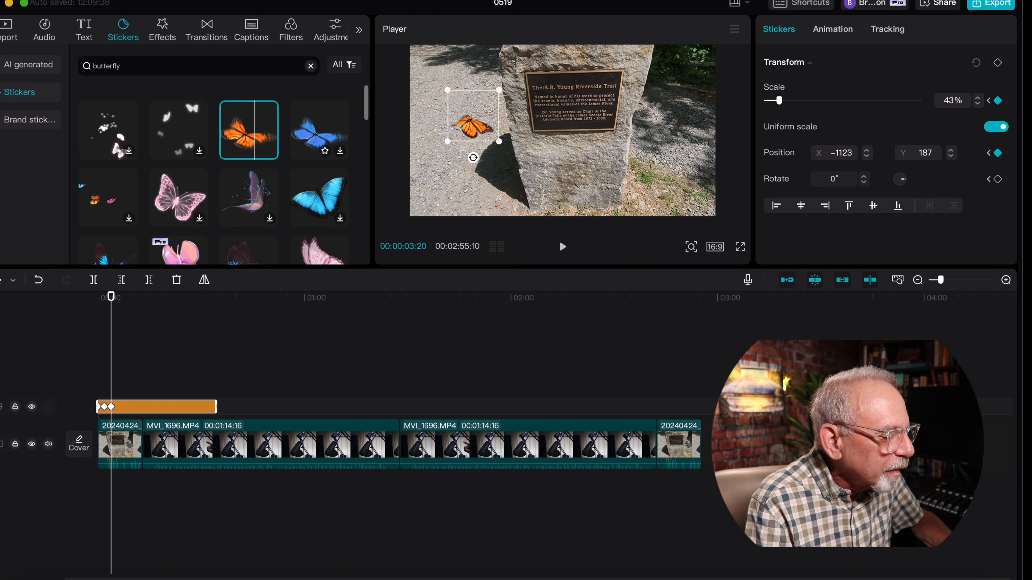
{"action": "key", "text": "space"}
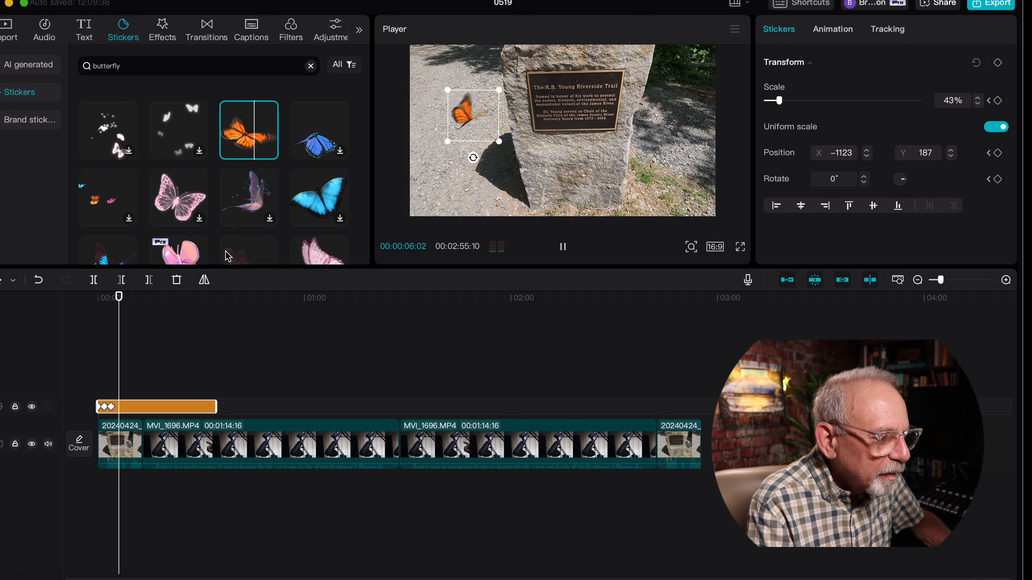
{"action": "key", "text": "space"}
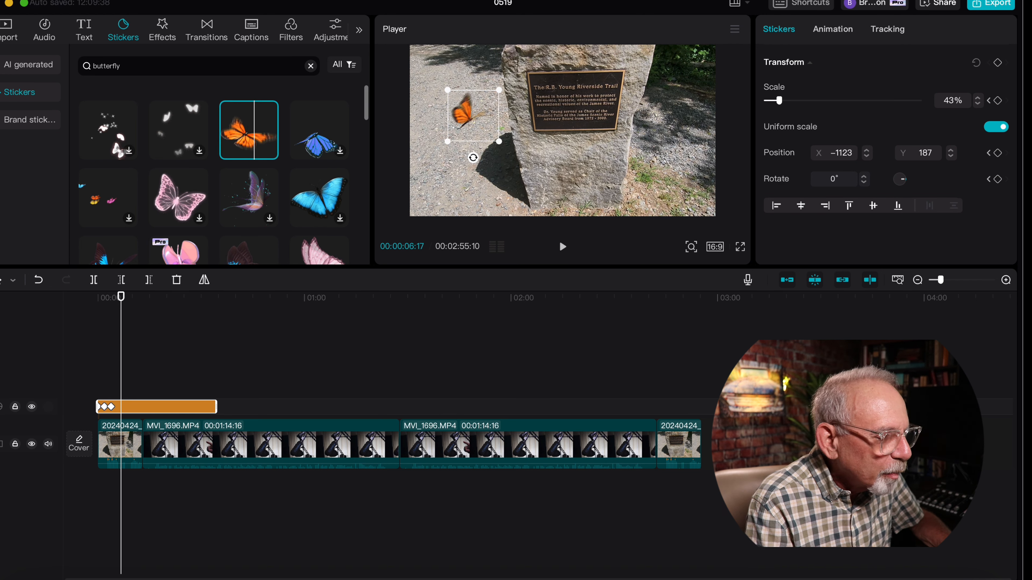
{"action": "left_click_drag", "start_coordinate": [473, 115], "coordinate": [614, 133]}
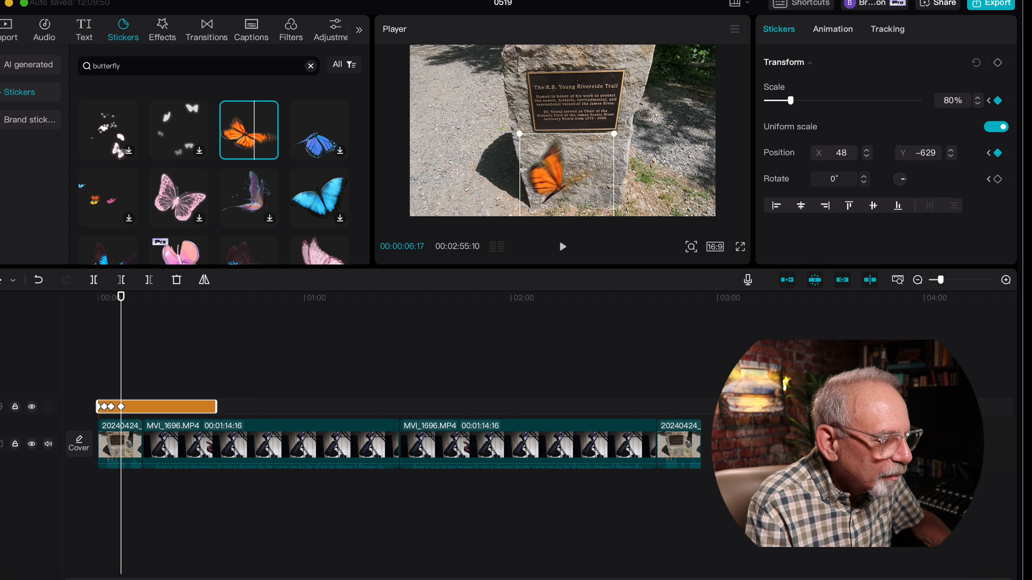
- At 00:00:08:13, keyframe the butterfly beside the stone at X 1058, Y −382 with 56% scale
{"action": "key", "text": "space"}
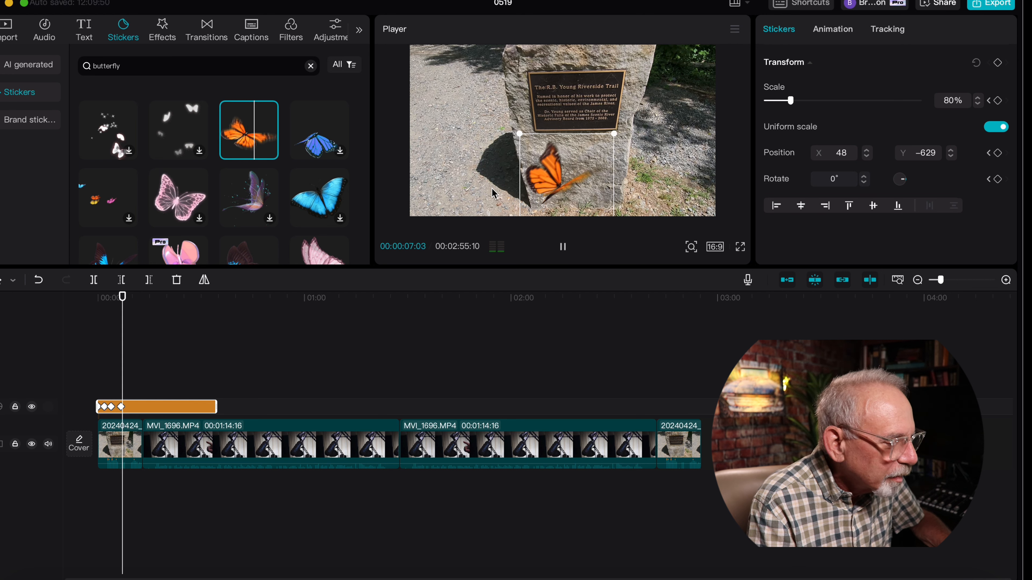
{"action": "key", "text": "space"}
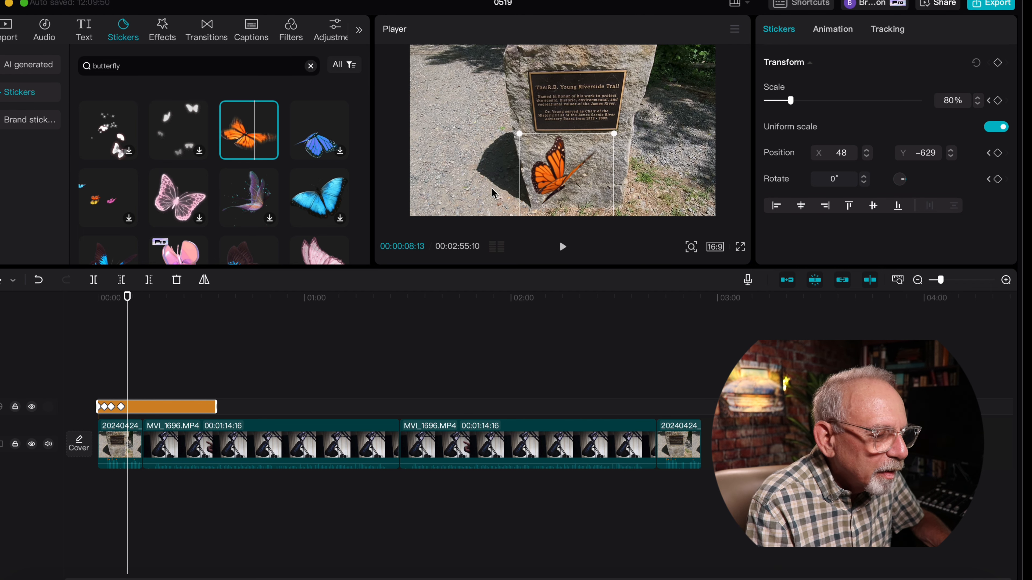
{"action": "left_click_drag", "start_coordinate": [569, 179], "coordinate": [649, 159]}
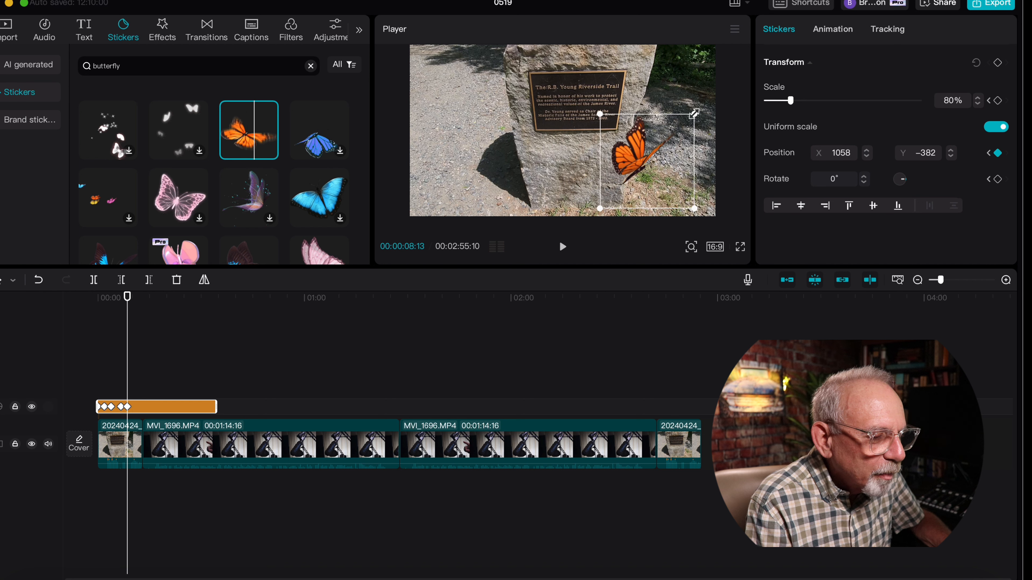
{"action": "left_click_drag", "start_coordinate": [695, 113], "coordinate": [678, 138]}
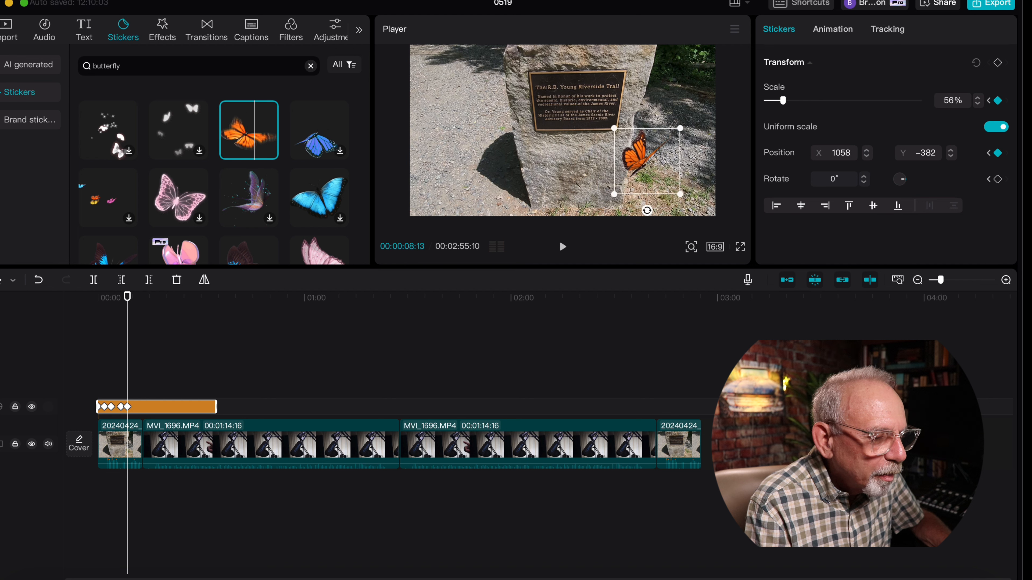
- Preview the timeline around the cut from the opening clip to the first MVI_1696.MP4 clip with the butterfly overlaid
{"action": "left_click", "coordinate": [363, 301]}
{"action": "key", "text": "space"}
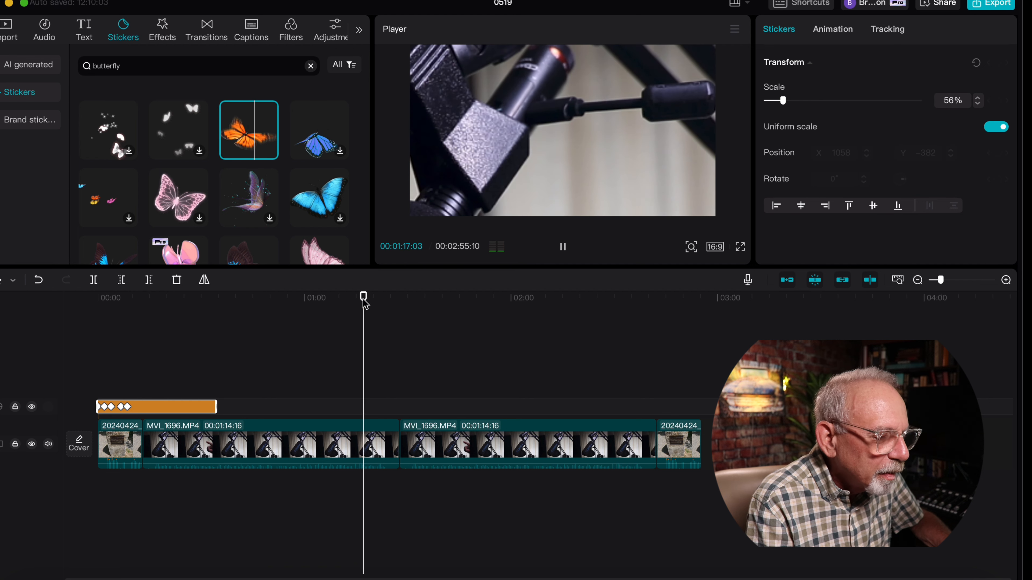
{"action": "left_click", "coordinate": [142, 358]}
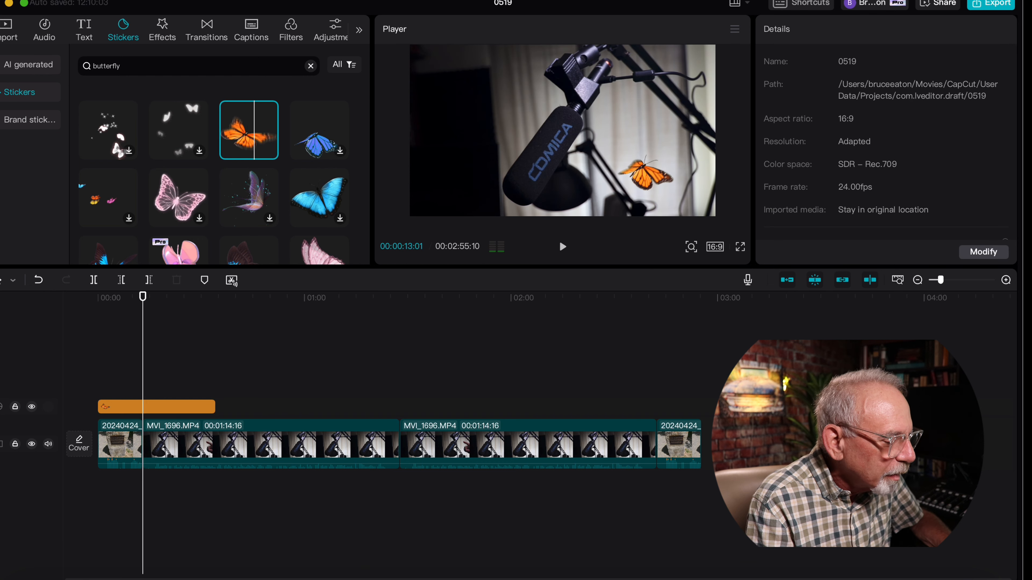
{"action": "left_click", "coordinate": [131, 357]}
{"action": "left_click", "coordinate": [142, 407]}
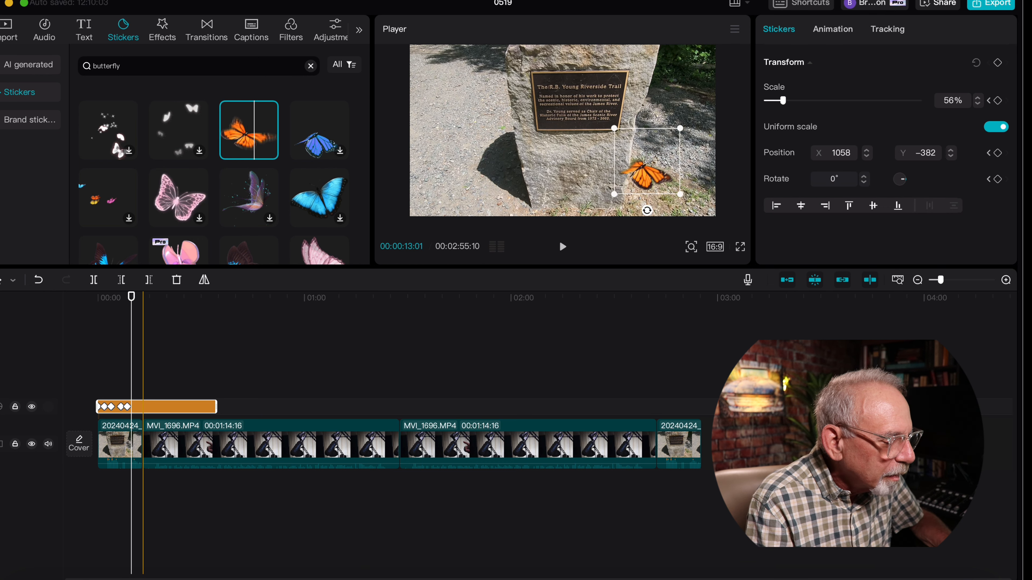
{"action": "left_click", "coordinate": [143, 358]}
{"action": "key", "text": "space"}
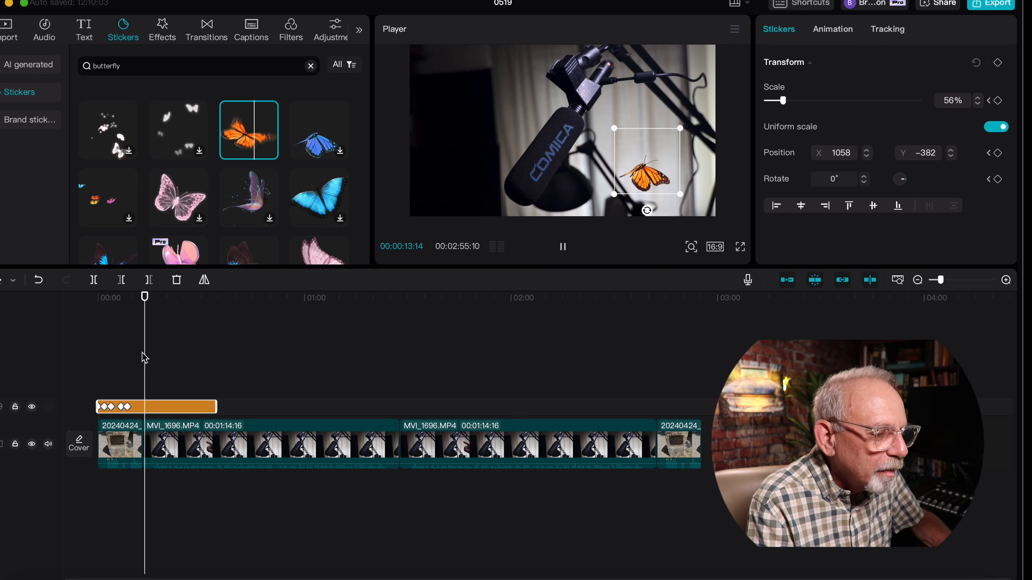
{"action": "key", "text": "space"}
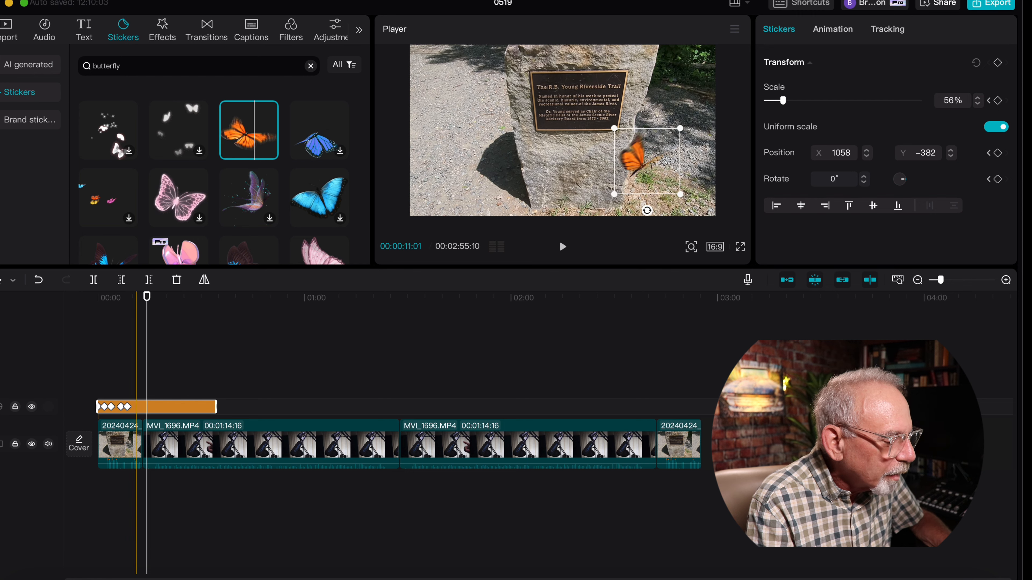
{"action": "left_click", "coordinate": [135, 358]}
{"action": "key", "text": "space"}
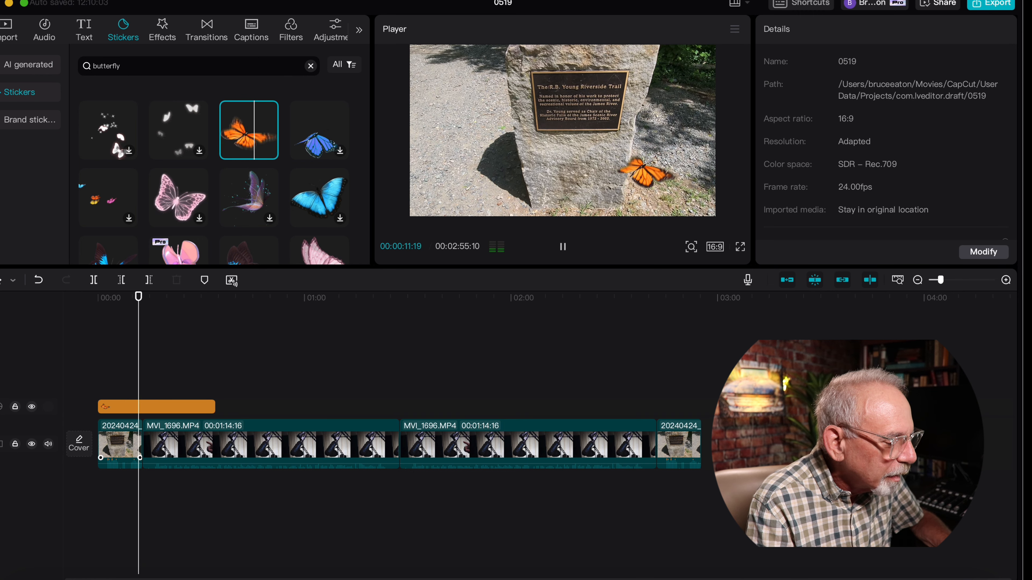
- At 00:00:10:16, keyframe the butterfly over the gravel beside the stone at X 1383, Y 152 with 32% scale
{"action": "left_click", "coordinate": [121, 410]}
{"action": "left_click", "coordinate": [134, 359]}
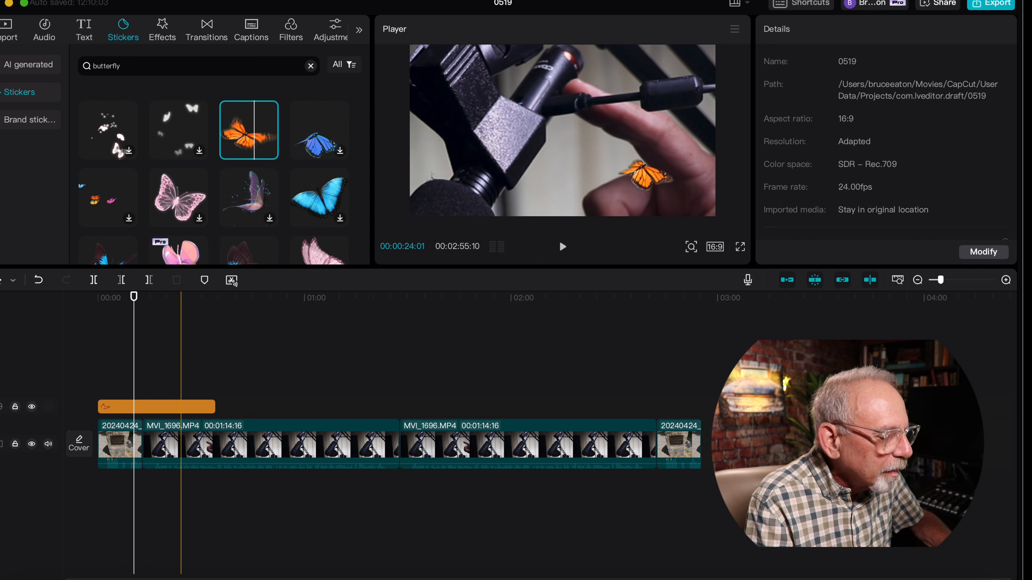
{"action": "left_click", "coordinate": [143, 407]}
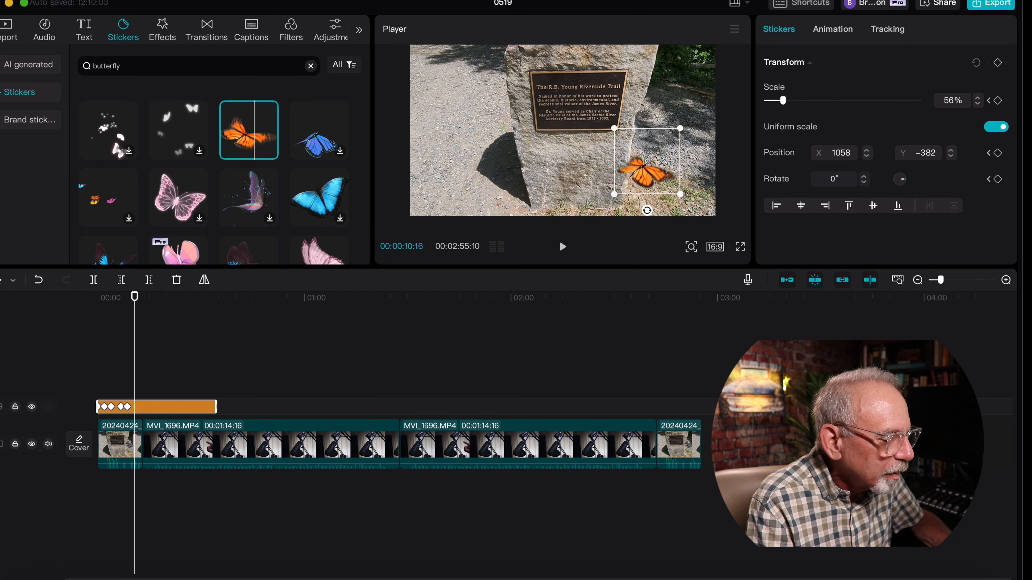
{"action": "left_click_drag", "start_coordinate": [646, 173], "coordinate": [691, 137]}
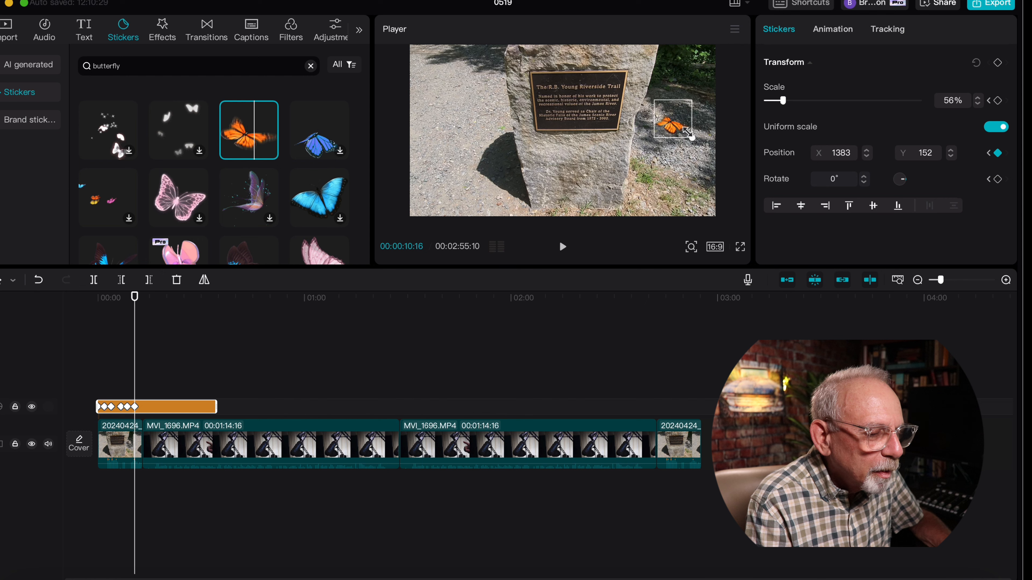
- At 00:00:11:15, keyframe the butterfly beyond the frame's right edge at X 2228, Y 642, and play the animation from the start
{"action": "left_click", "coordinate": [136, 372]}
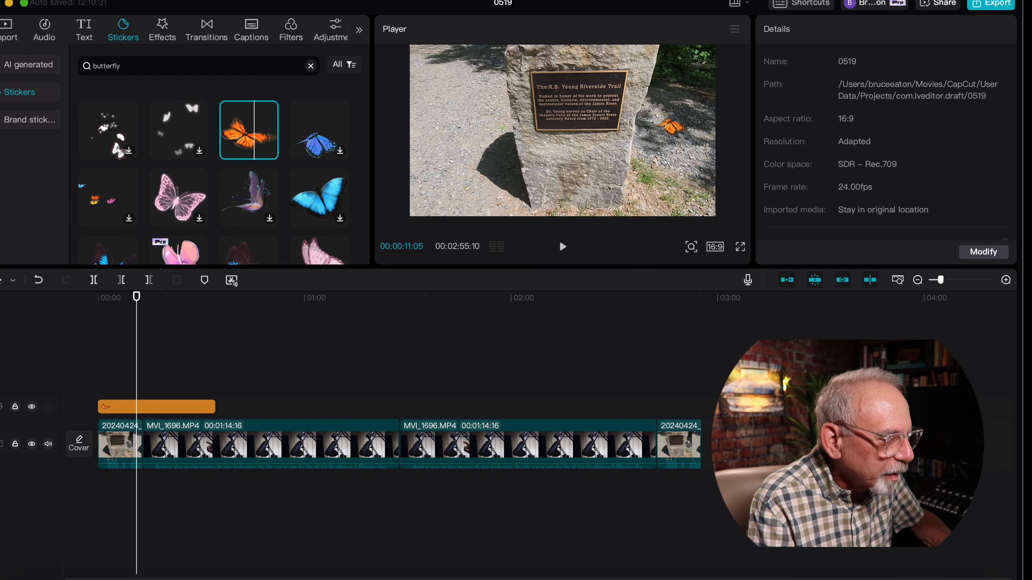
{"action": "left_click", "coordinate": [138, 407]}
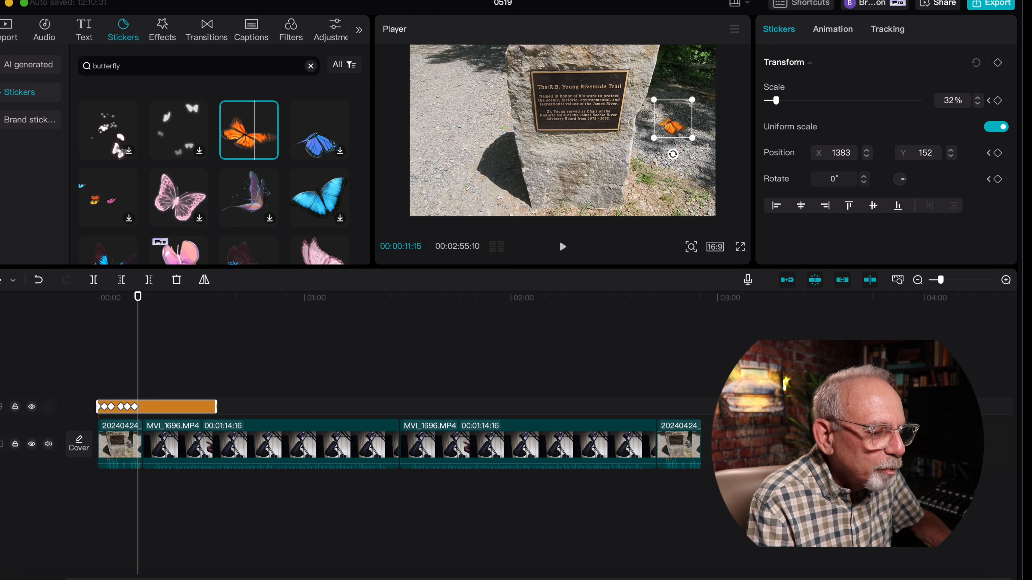
{"action": "left_click_drag", "start_coordinate": [673, 119], "coordinate": [741, 80]}
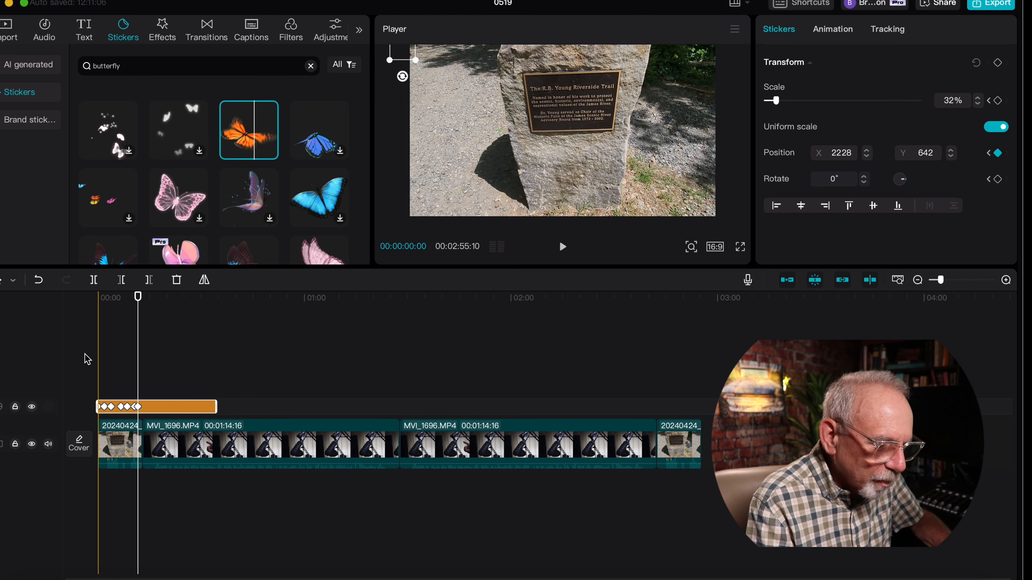
{"action": "left_click", "coordinate": [98, 366]}
{"action": "key", "text": "space"}
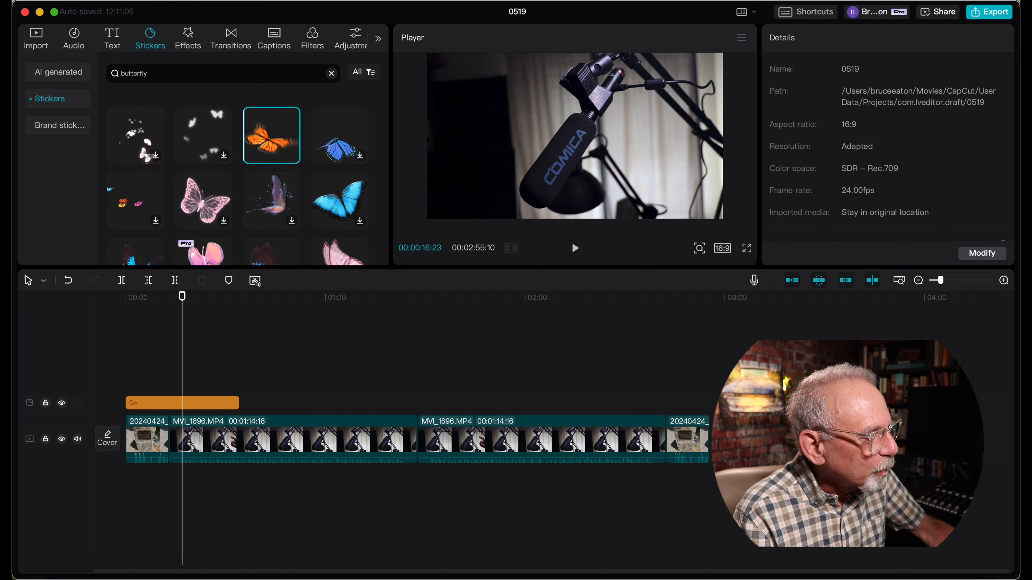
- Add the Natural Light music track beneath the video clips and align it with the timeline's start
{"action": "left_click", "coordinate": [74, 39]}
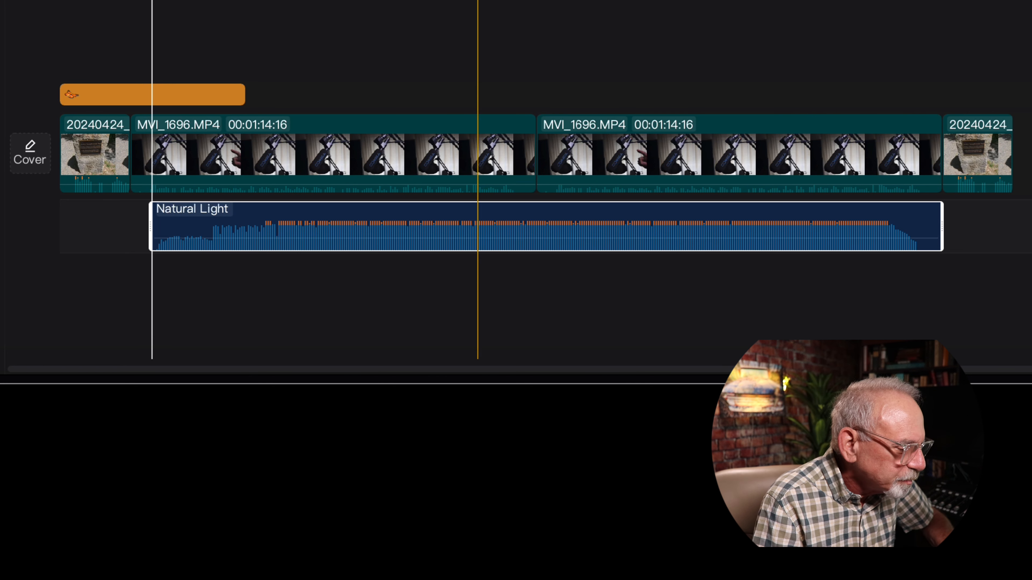
{"action": "left_click_drag", "start_coordinate": [246, 236], "coordinate": [154, 235]}
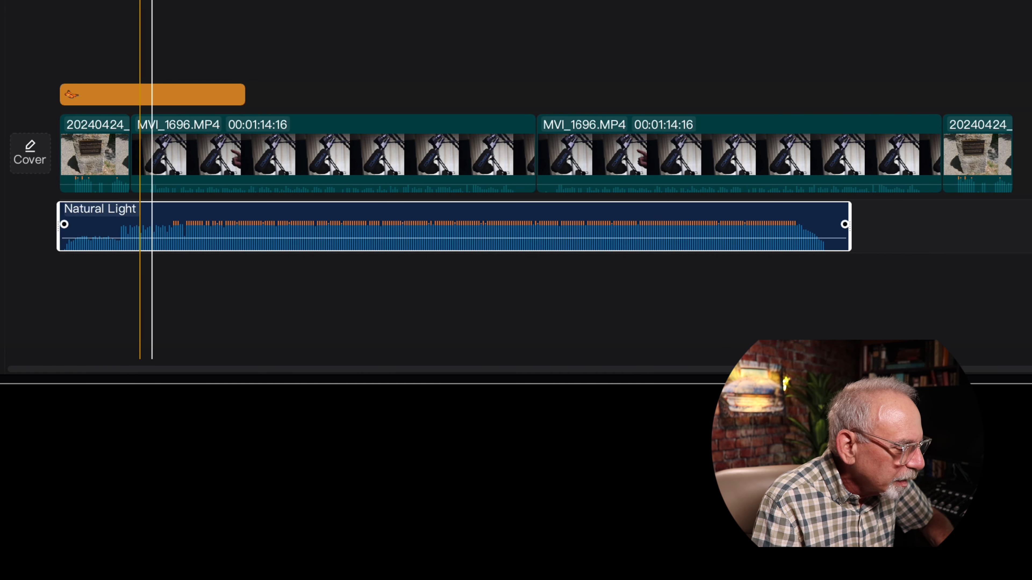
- Add volume keyframes to the Natural Light track beneath the opening clip and lower the music's level
{"action": "left_click", "coordinate": [76, 284]}
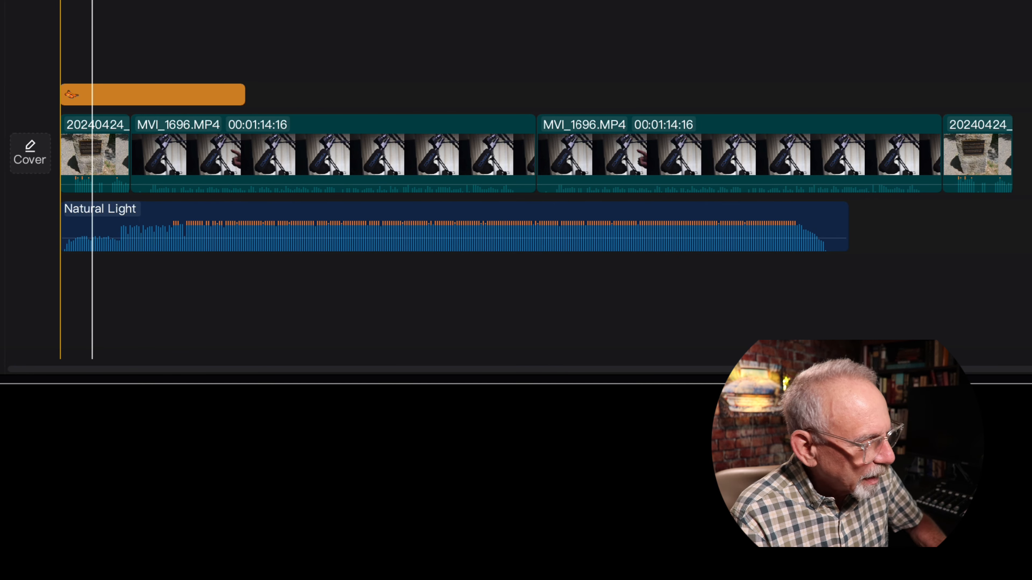
{"action": "left_click", "coordinate": [101, 225]}
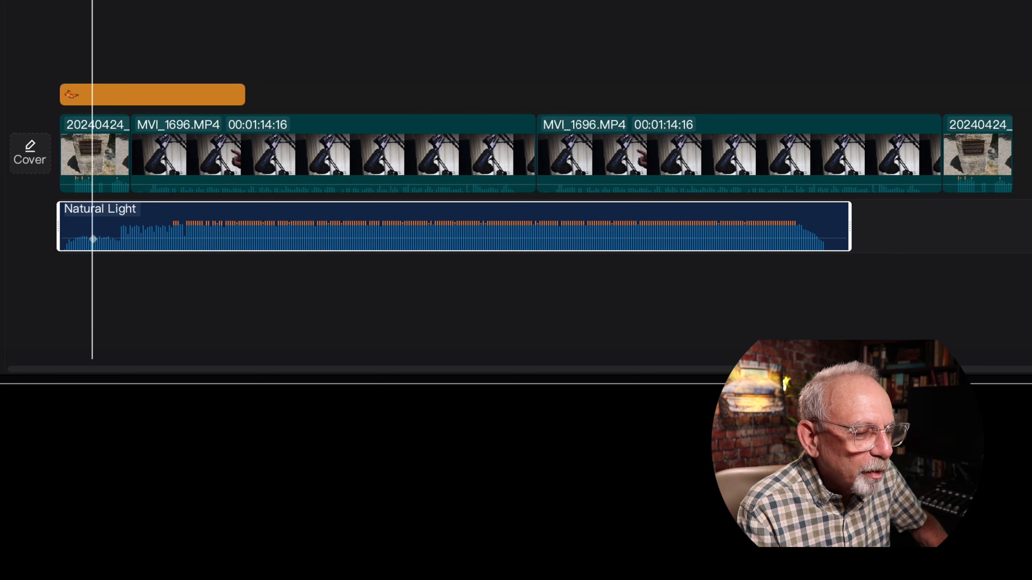
{"action": "left_click_drag", "start_coordinate": [93, 239], "coordinate": [93, 250]}
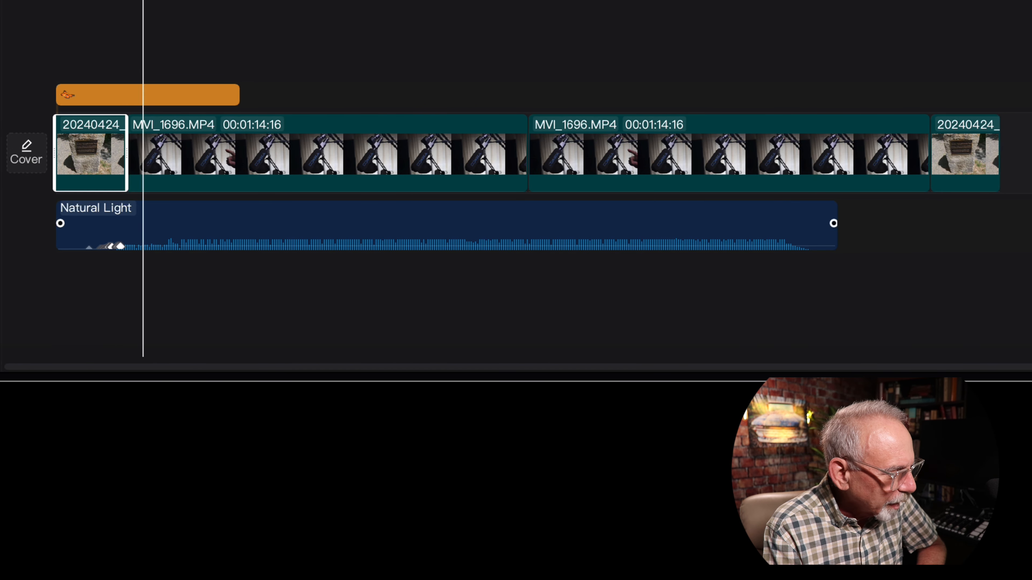
- Trim the Natural Light track's beginning up to its volume keyframes, then move it back to the timeline's start and play it
{"action": "left_click_drag", "start_coordinate": [56, 228], "coordinate": [65, 227]}
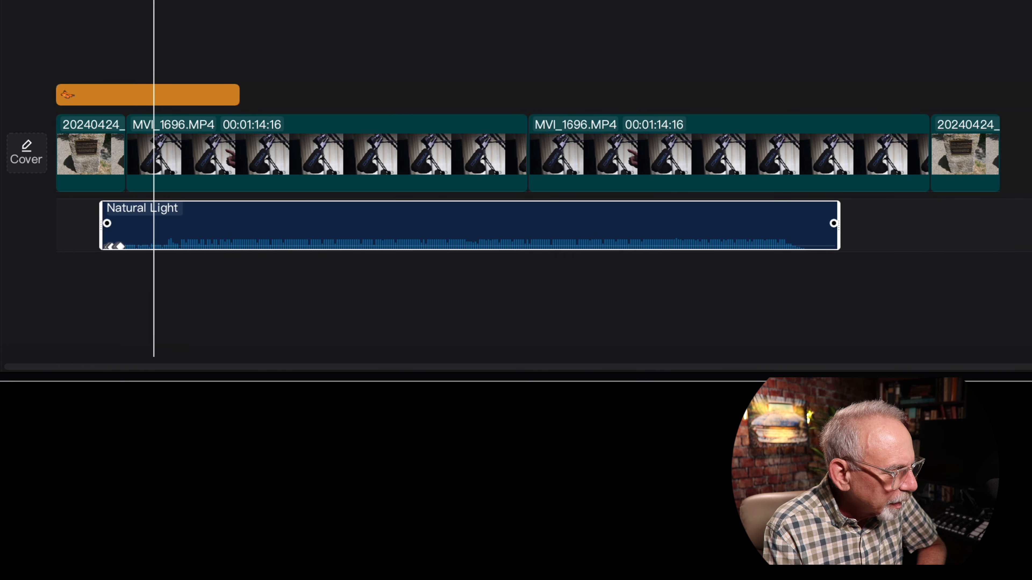
{"action": "left_click_drag", "start_coordinate": [219, 225], "coordinate": [178, 222]}
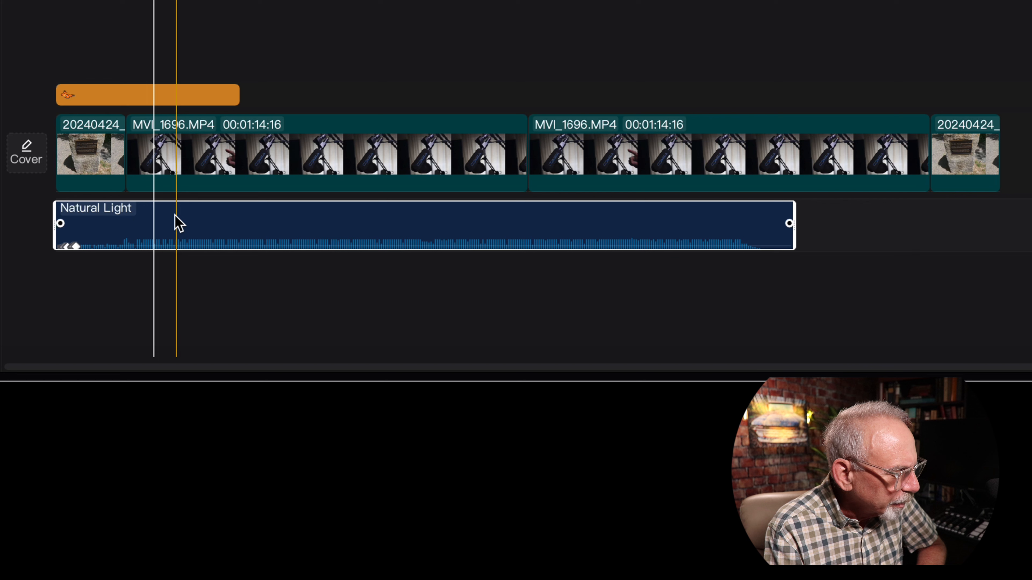
{"action": "key", "text": "Up"}
{"action": "key", "text": "Up"}
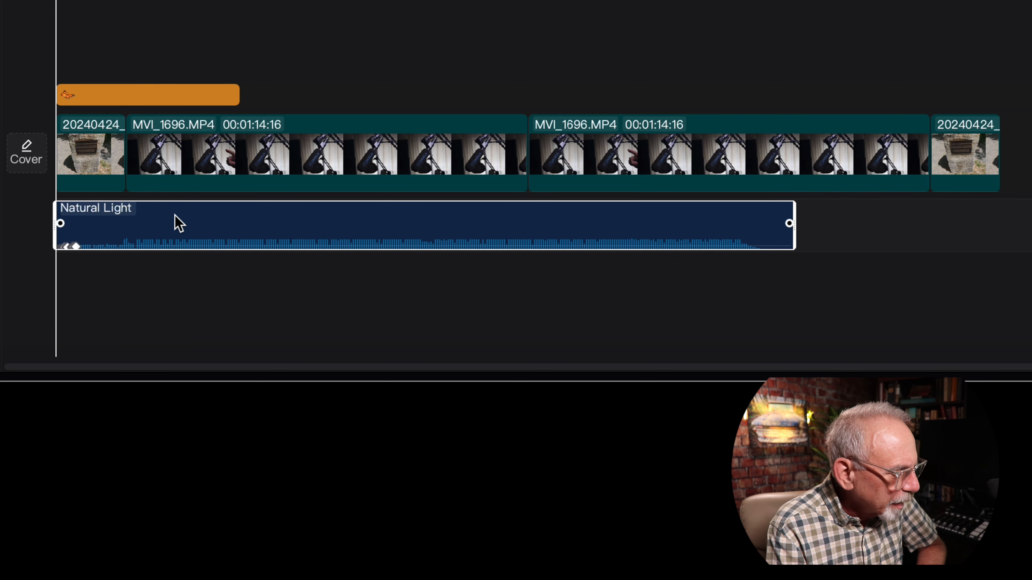
{"action": "key", "text": "space"}
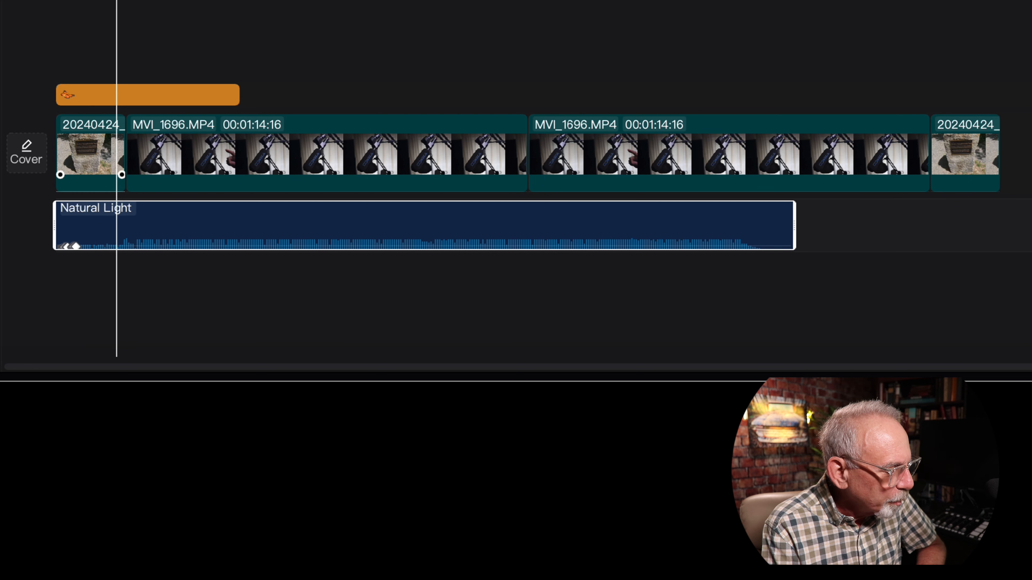
- Raise the original audio volume of the first MVI_1696.MP4 clip and select the Natural Light track
{"action": "left_click", "coordinate": [88, 185]}
{"action": "mouse_move", "coordinate": [88, 191]}
{"action": "left_mouse_down"}
{"action": "mouse_move", "coordinate": [89, 173]}
{"action": "mouse_move", "coordinate": [89, 191]}
{"action": "left_mouse_up"}
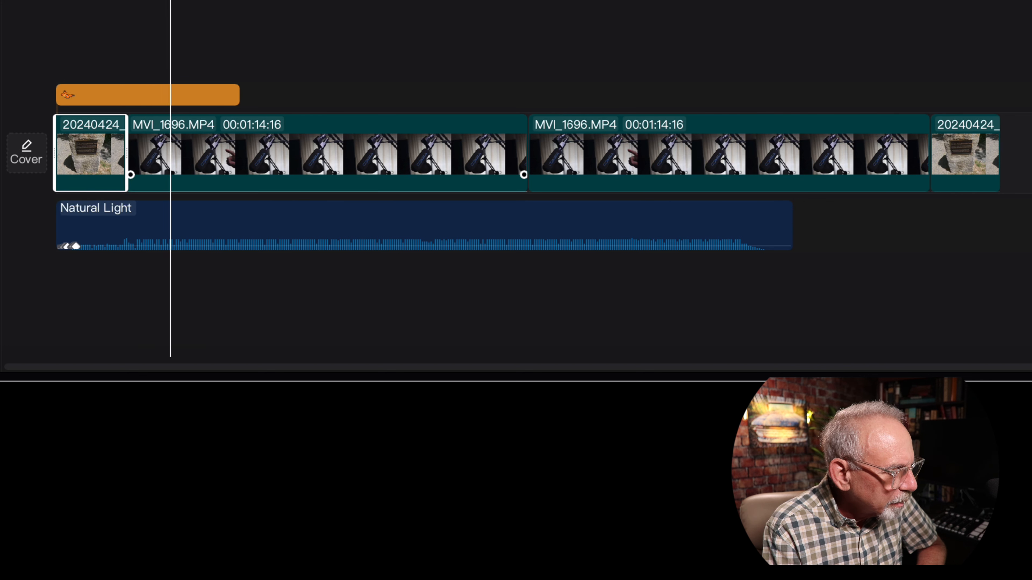
{"action": "left_click_drag", "start_coordinate": [195, 191], "coordinate": [195, 178]}
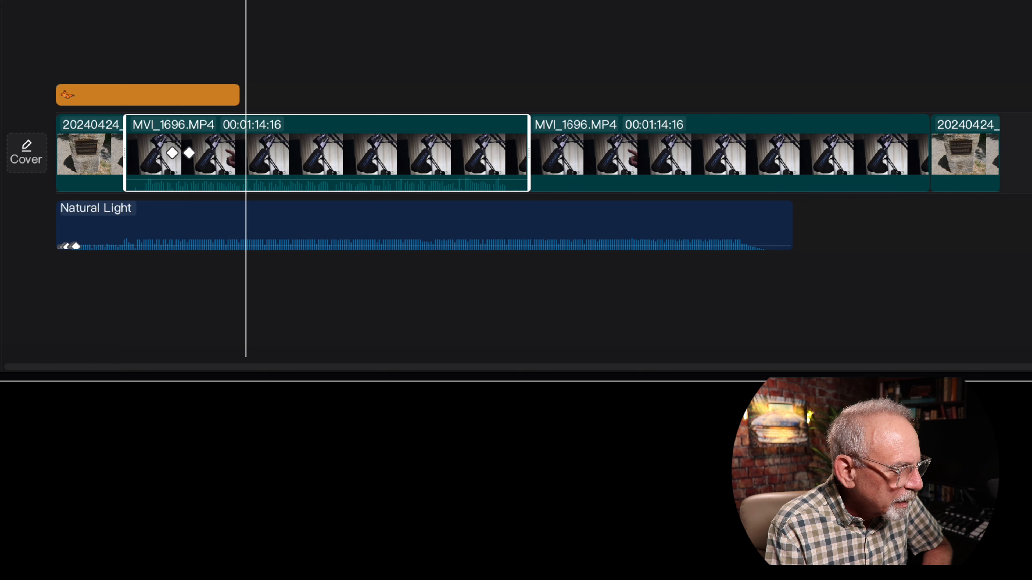
{"action": "left_click", "coordinate": [227, 222]}
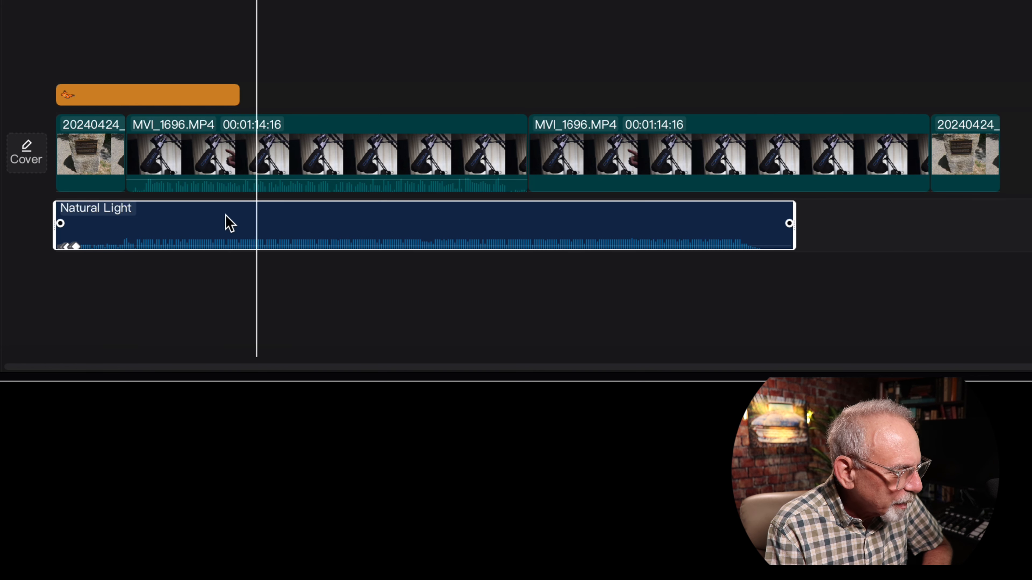